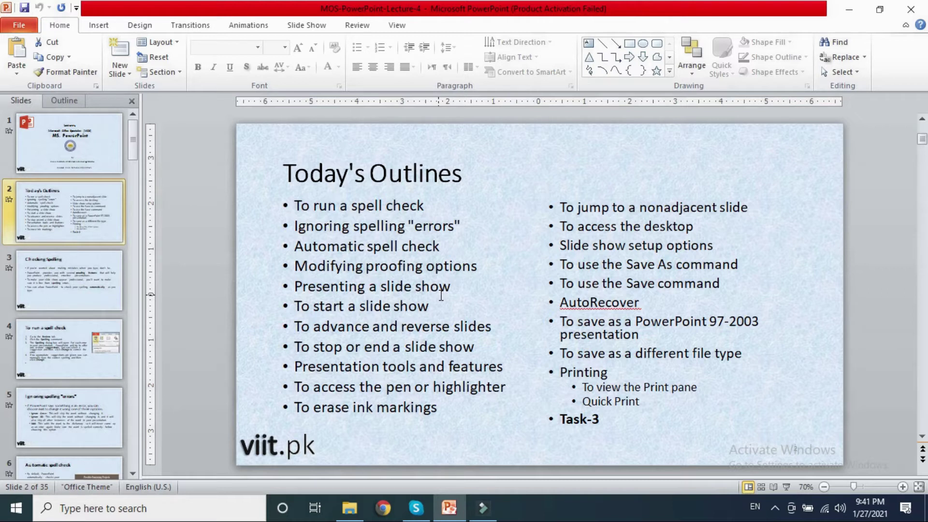
Select the slide 3 thumbnail, 'Checking Spelling', in the Slides pane.
left_click(56, 296)
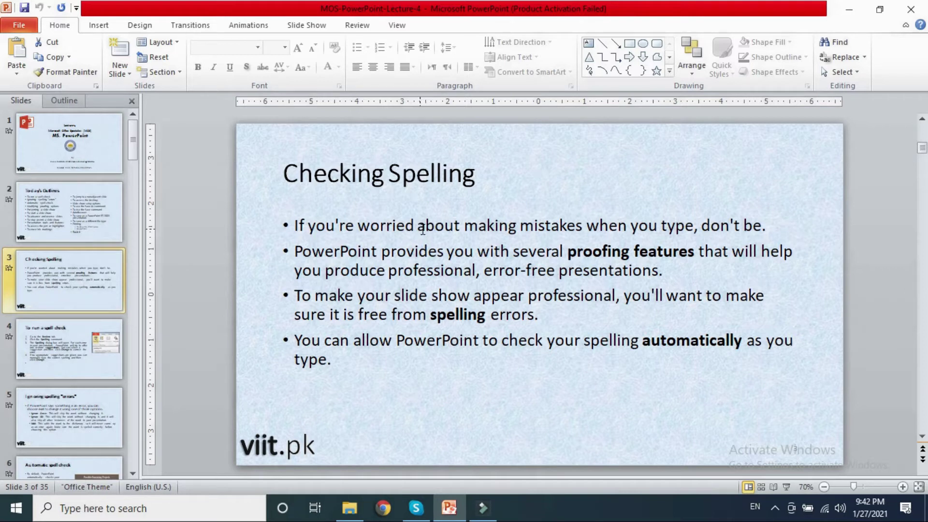
Append 'sd' to 'about' in the first bullet, then click into the second bullet.
left_click(460, 228)
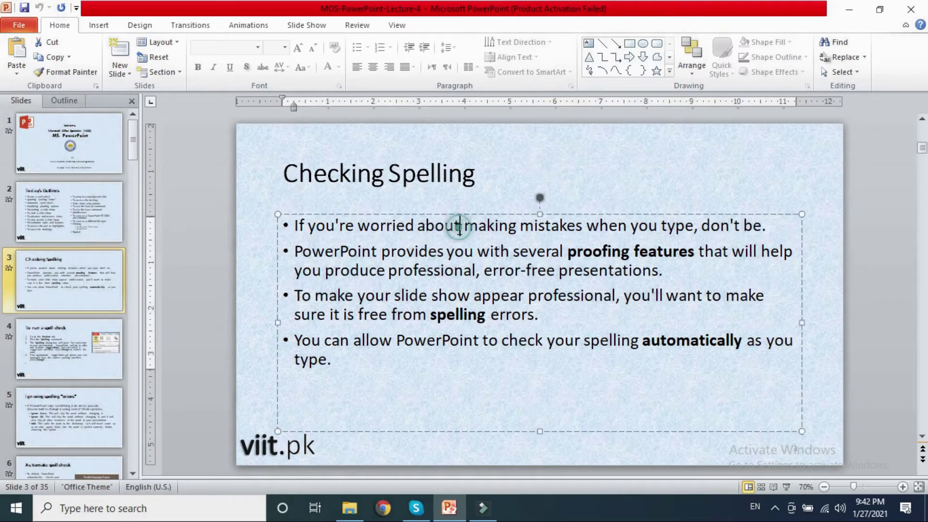
type("sd")
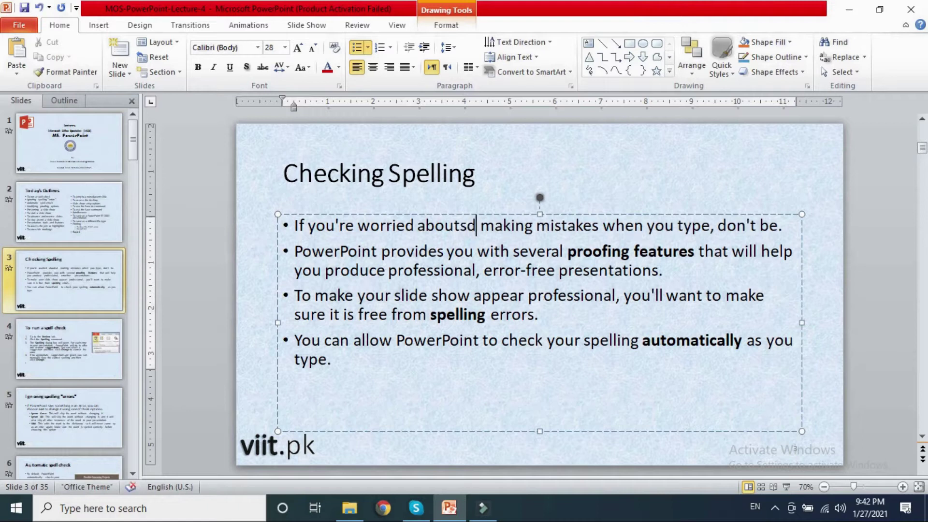
left_click(463, 251)
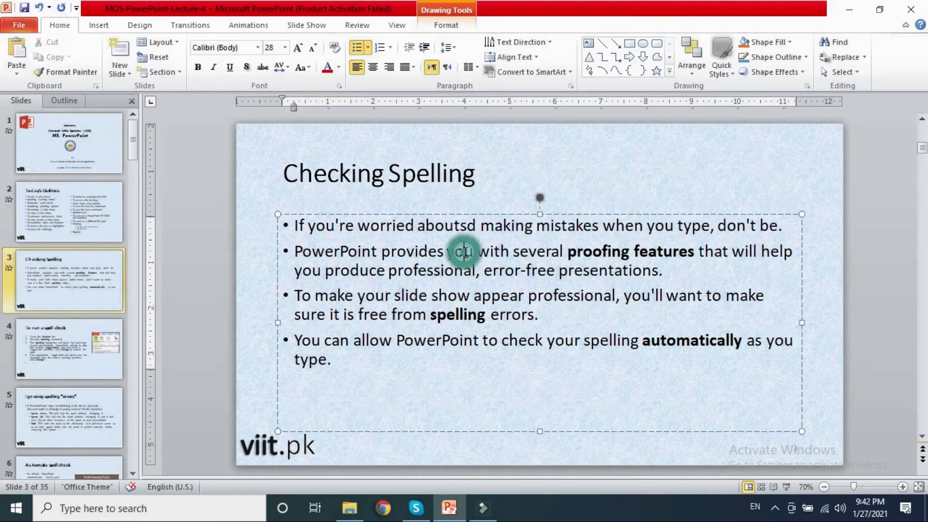
left_click(480, 251)
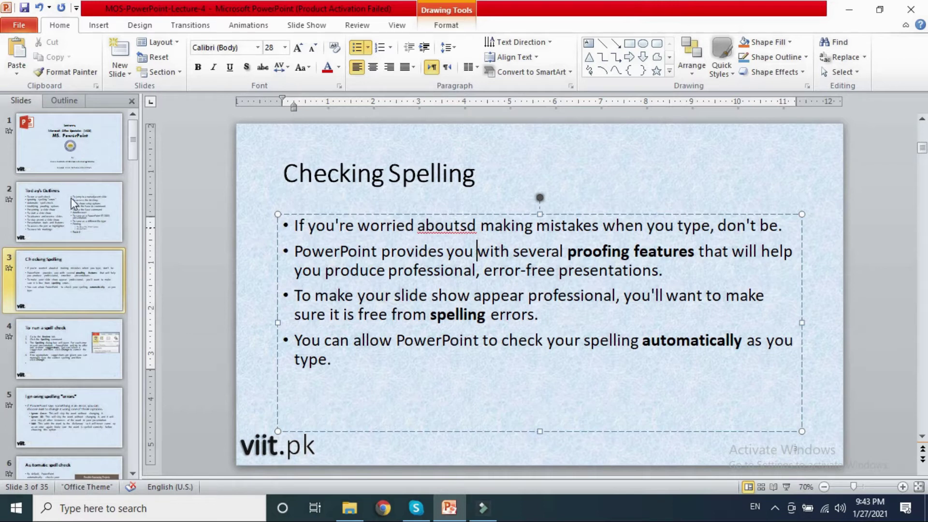
left_click(18, 26)
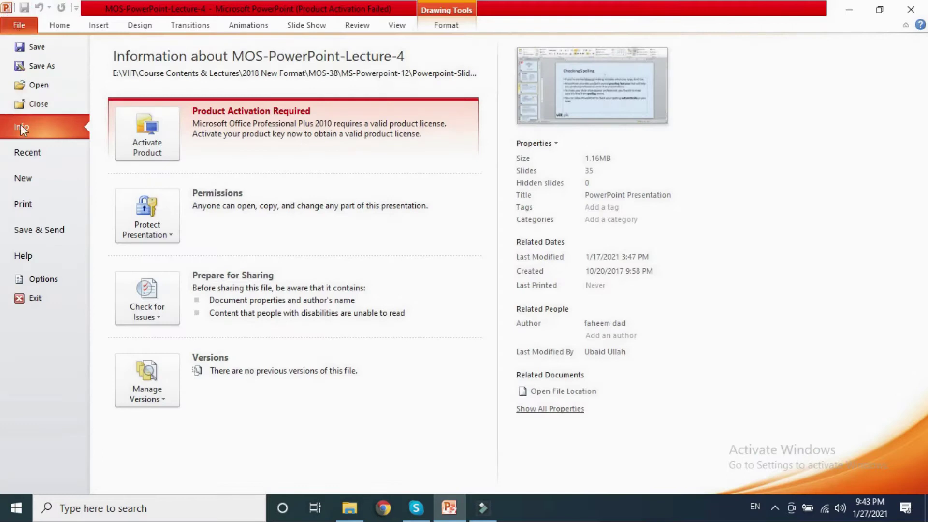
left_click(27, 280)
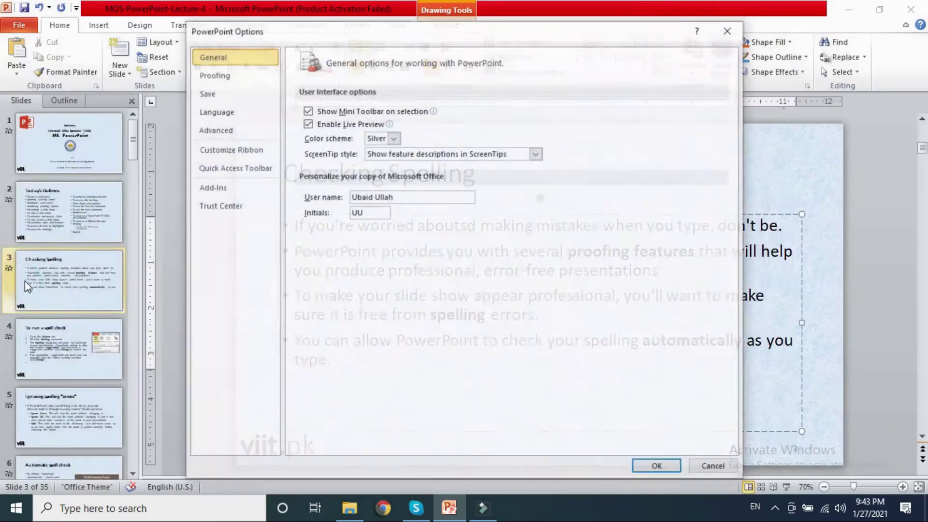
left_click(214, 76)
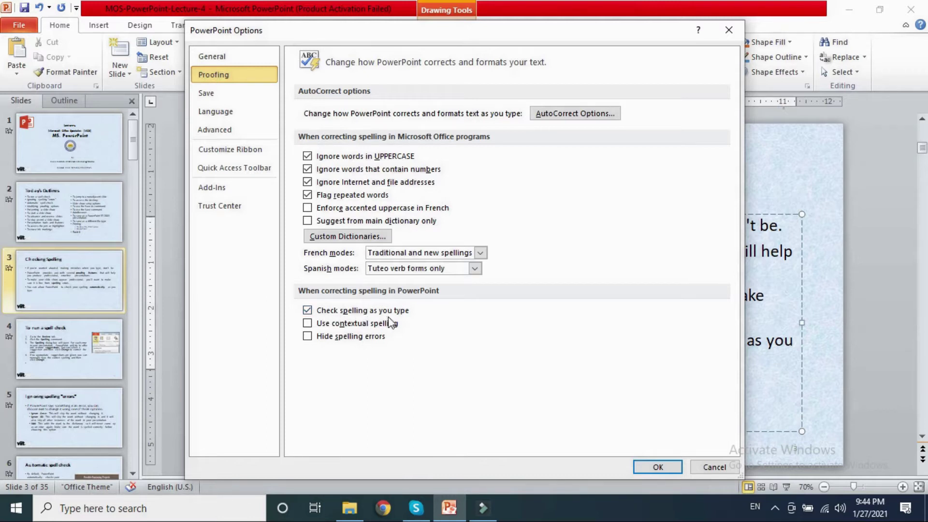
left_click(308, 311)
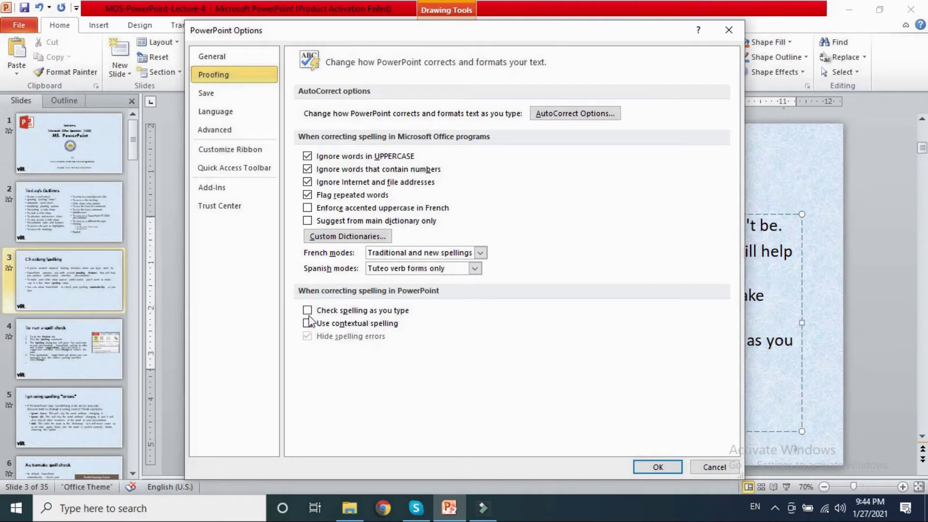
left_click(308, 311)
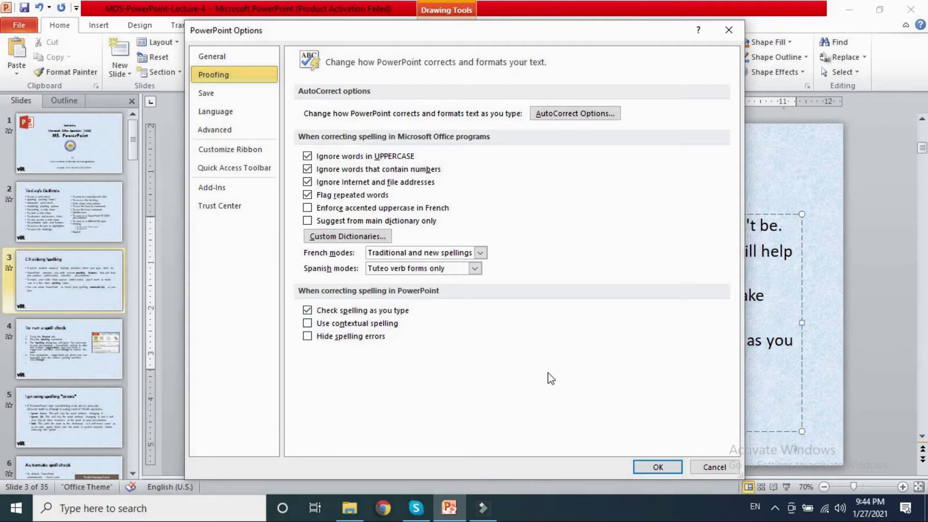
left_click(653, 466)
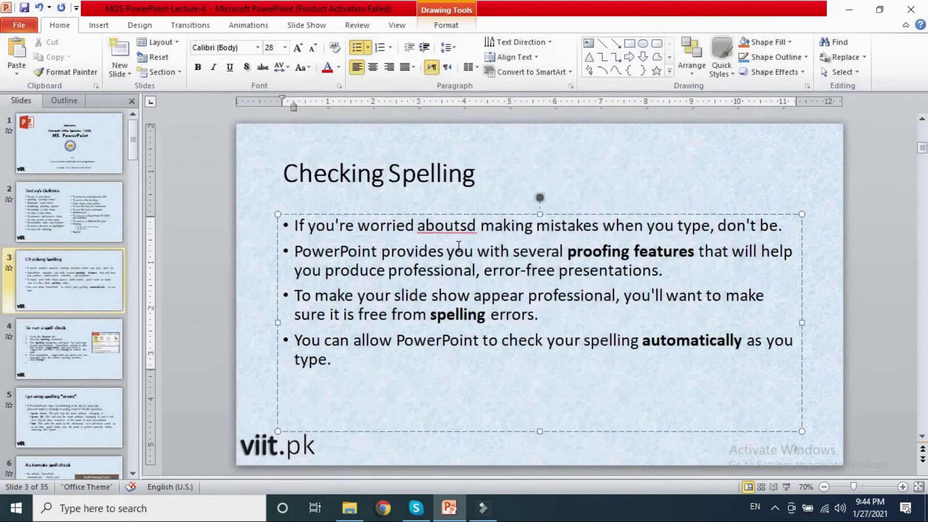
Make the word 'aboutdsd' and uncheck 'Check spelling as you type' in Proofing options.
key("ctrl+z")
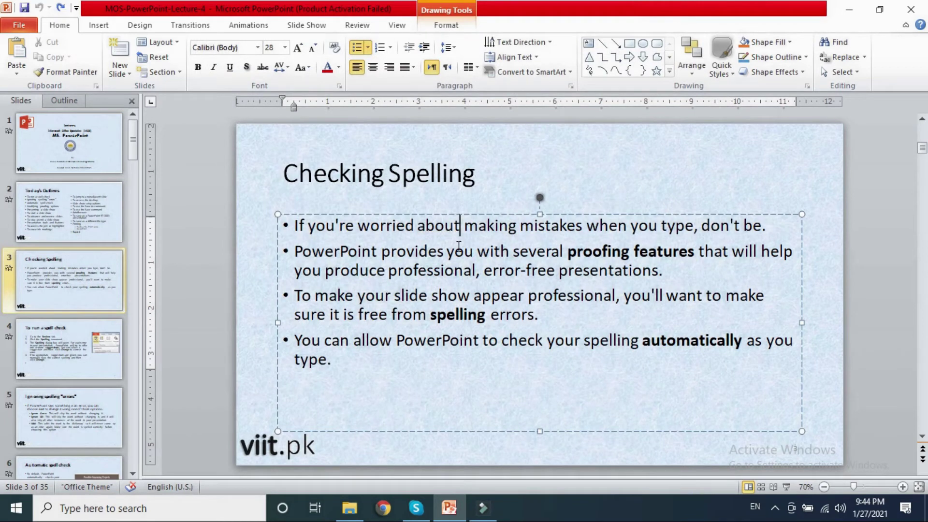
type("d")
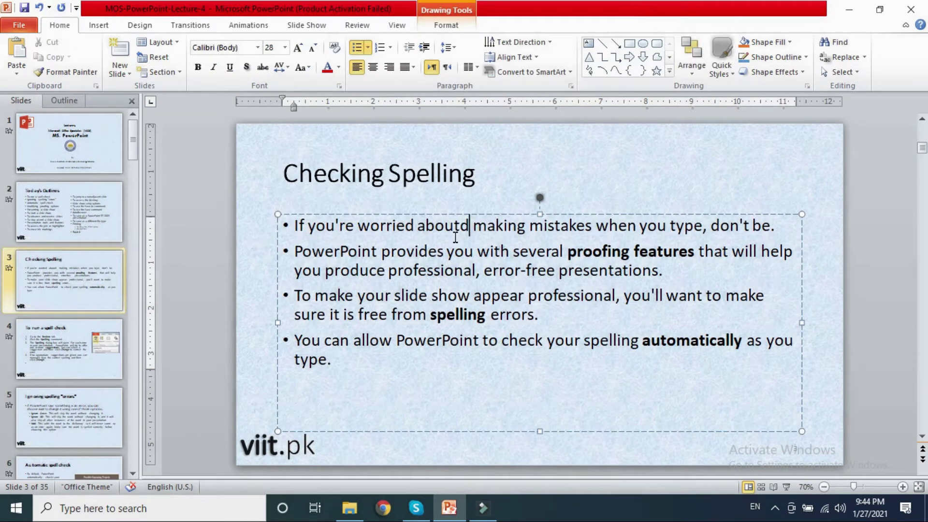
left_click(19, 25)
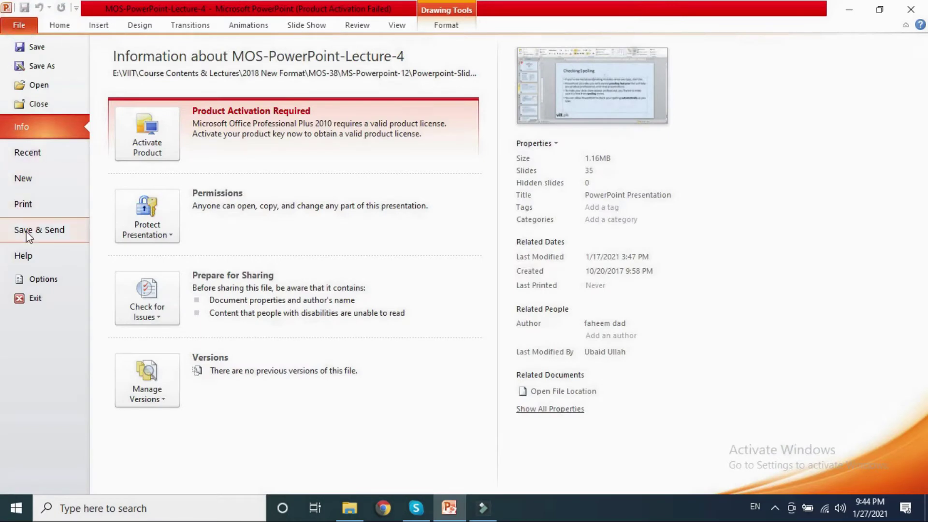
left_click(31, 279)
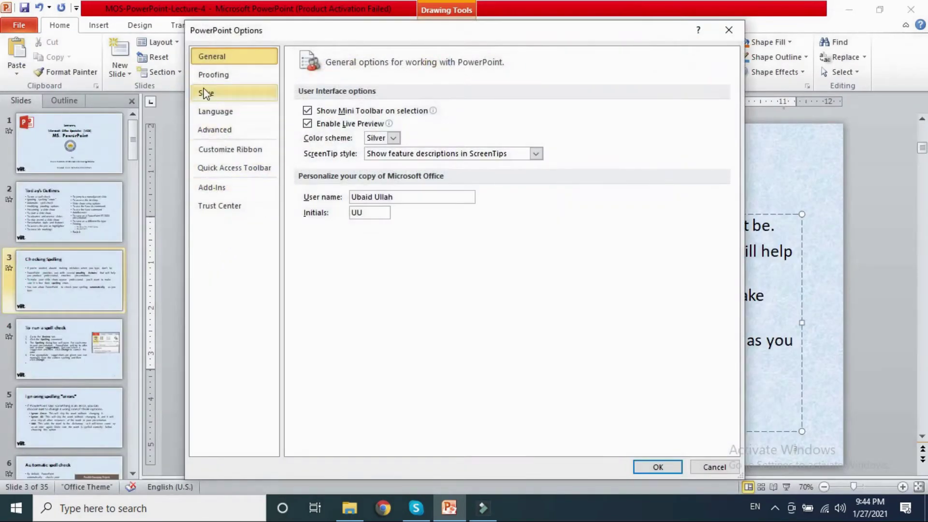
left_click(213, 75)
left_click(307, 311)
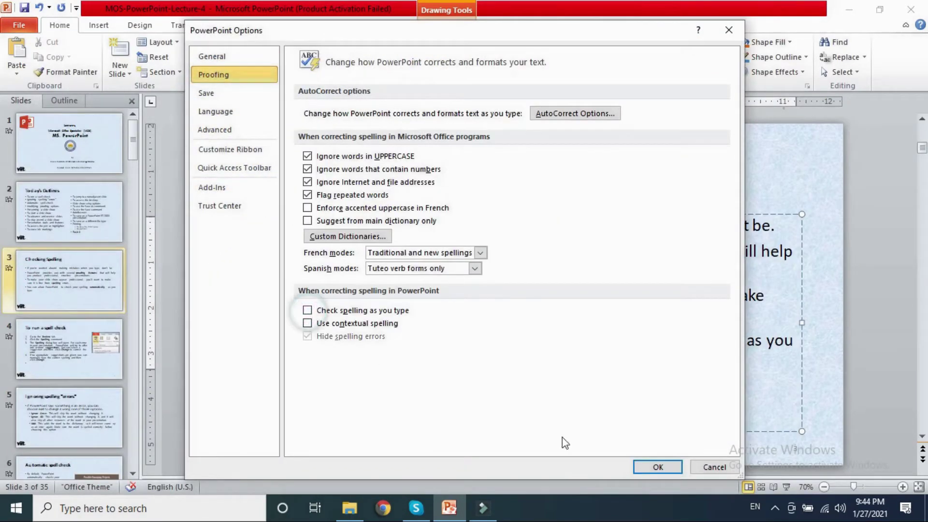
left_click(657, 467)
type("d")
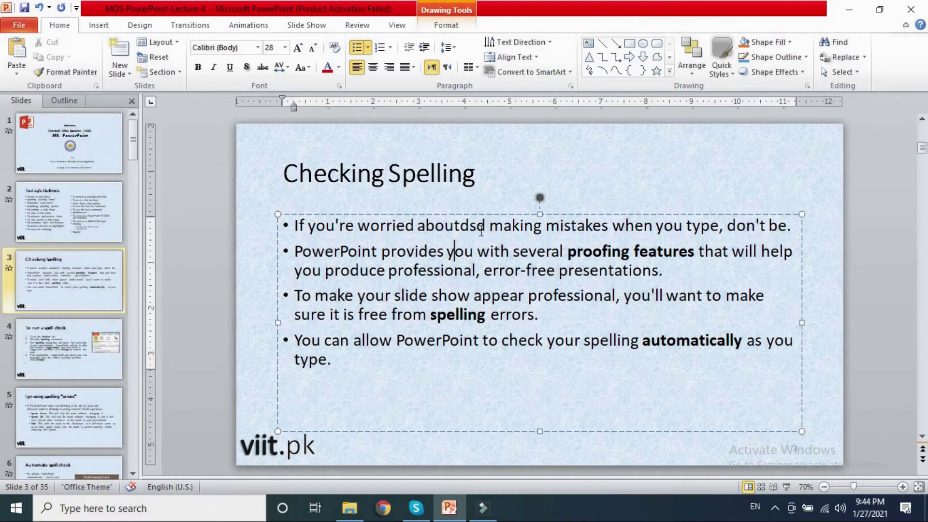
left_click(357, 26)
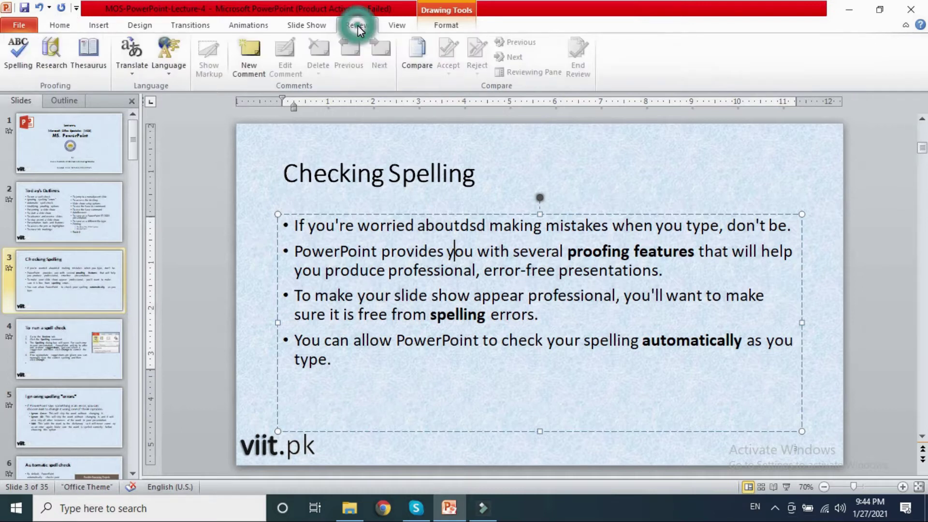
left_click(18, 55)
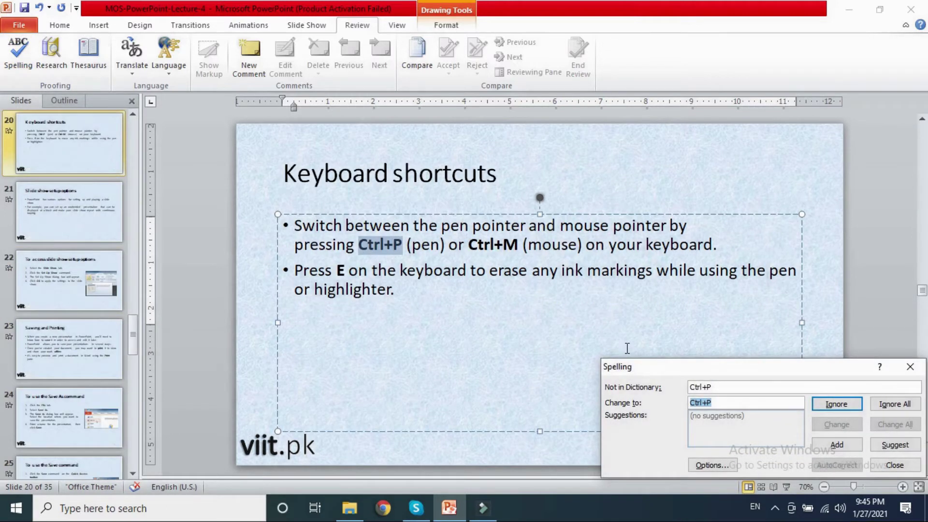
left_click_drag(672, 369, 424, 279)
left_click(333, 226)
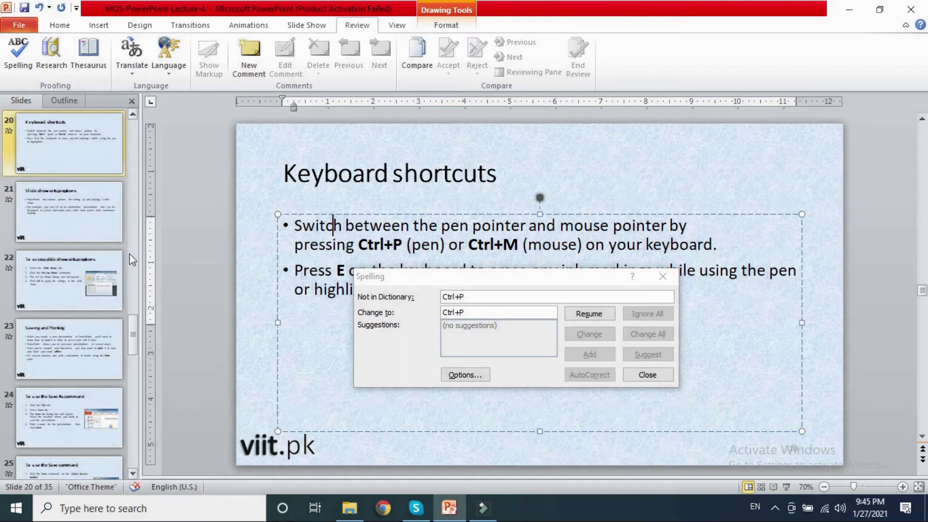
left_click_drag(137, 336, 133, 125)
left_click(66, 169)
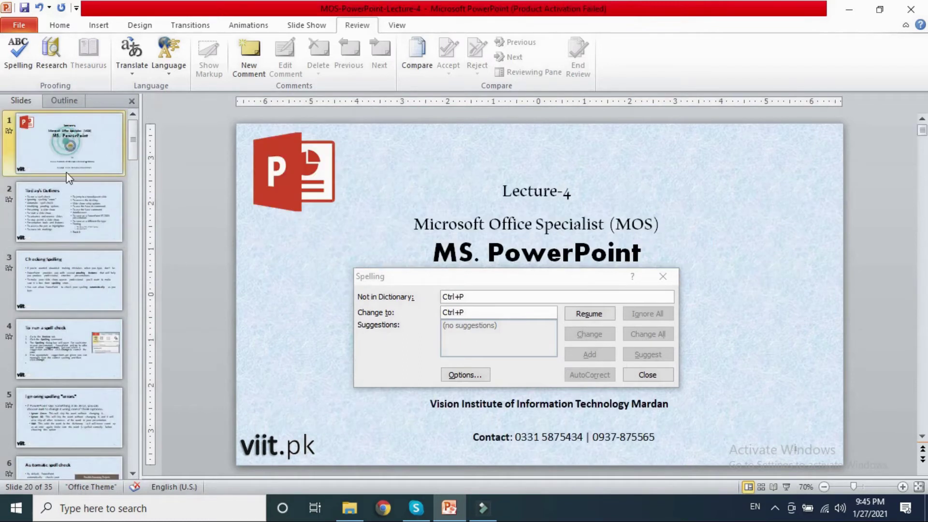
left_click(66, 221)
left_click(65, 280)
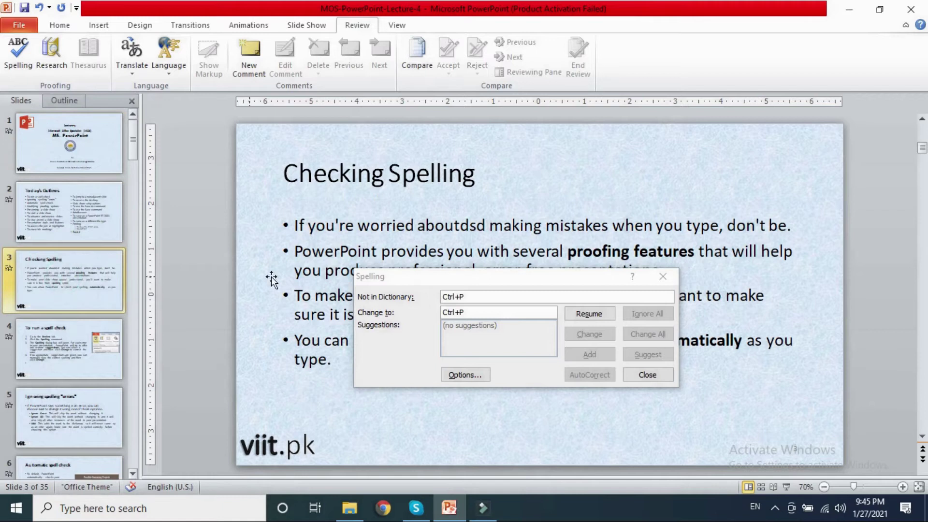
left_click(356, 222)
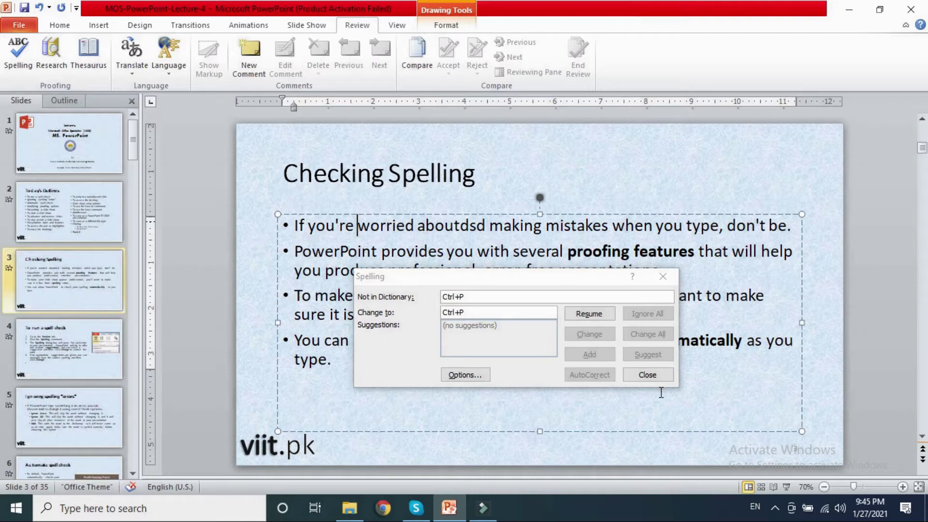
left_click(647, 375)
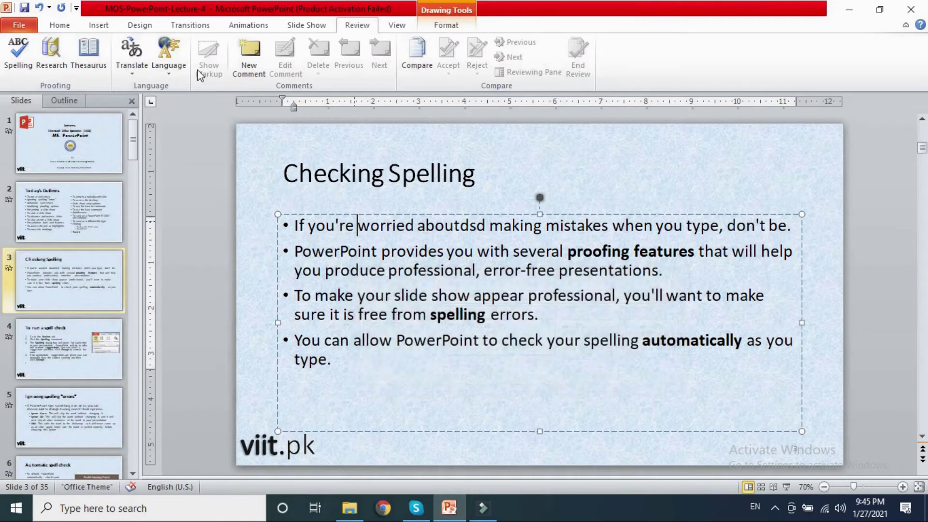
Run Review > Spelling on 'aboutdsd', close the checker, and delete the extra letters.
left_click(18, 48)
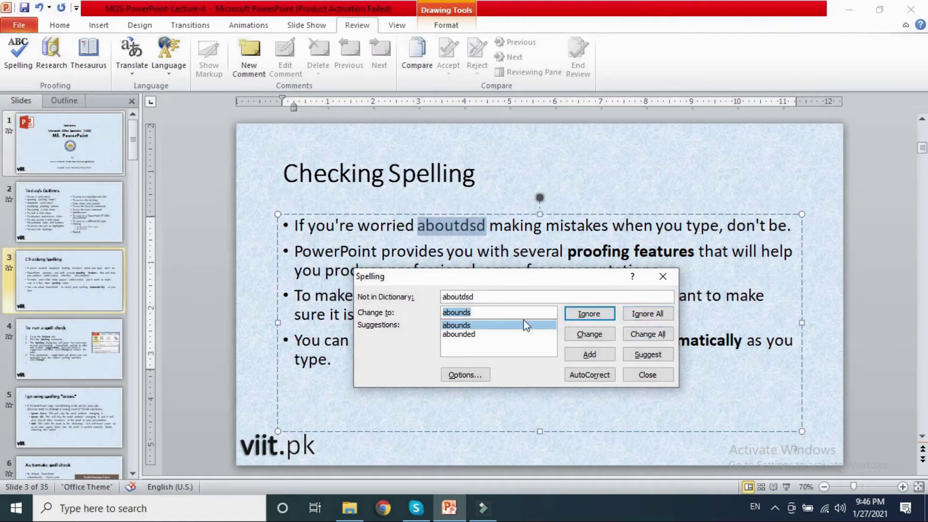
left_click(646, 380)
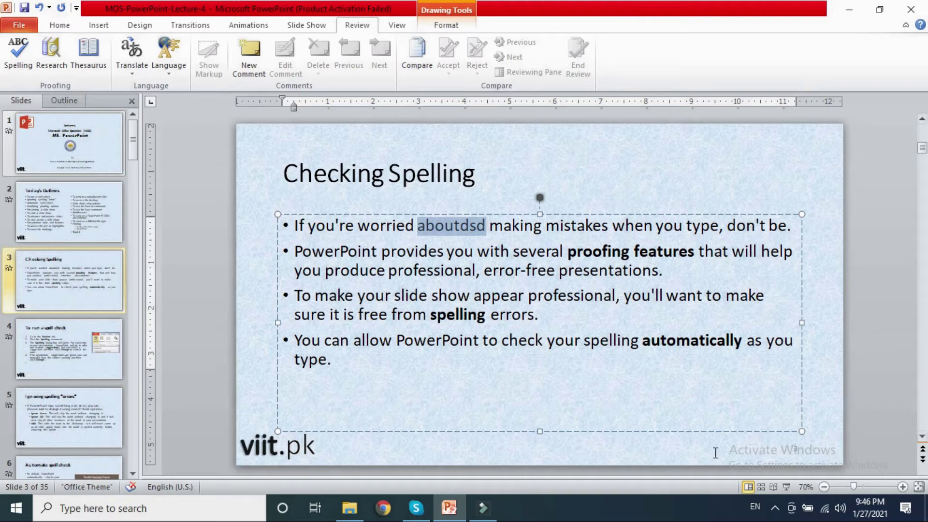
key("Right")
key("BackSpace")
key("BackSpace")
Present from slide 2, end the show, then restart it from slide 1 with F5.
key("Page_Up")
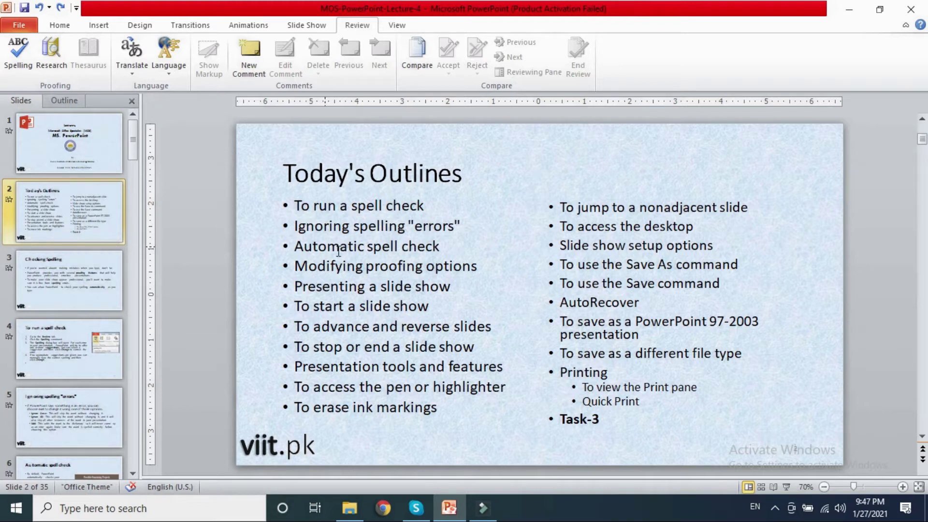
left_click(788, 486)
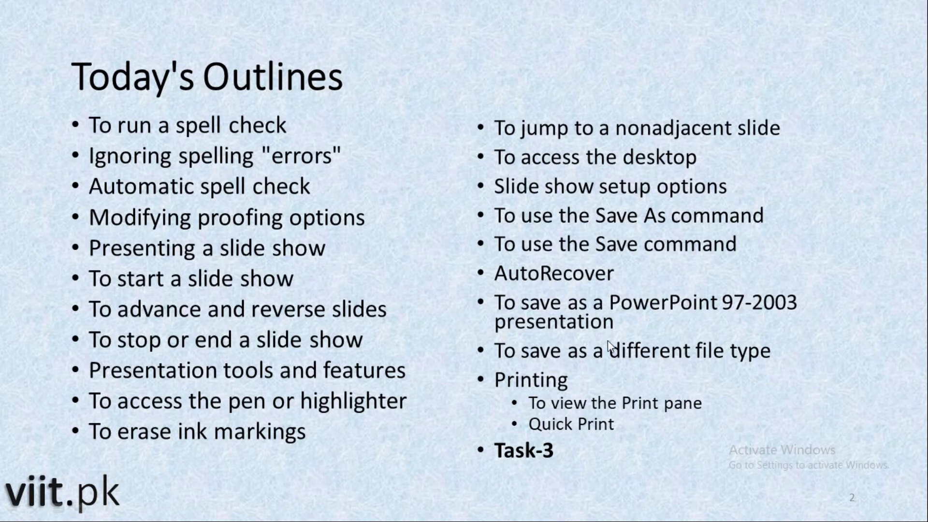
key("Escape")
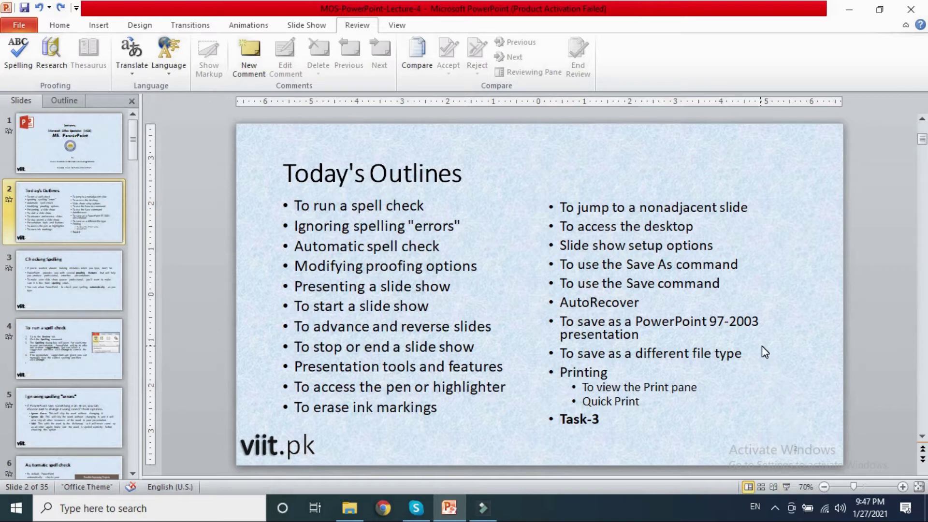
key("F5")
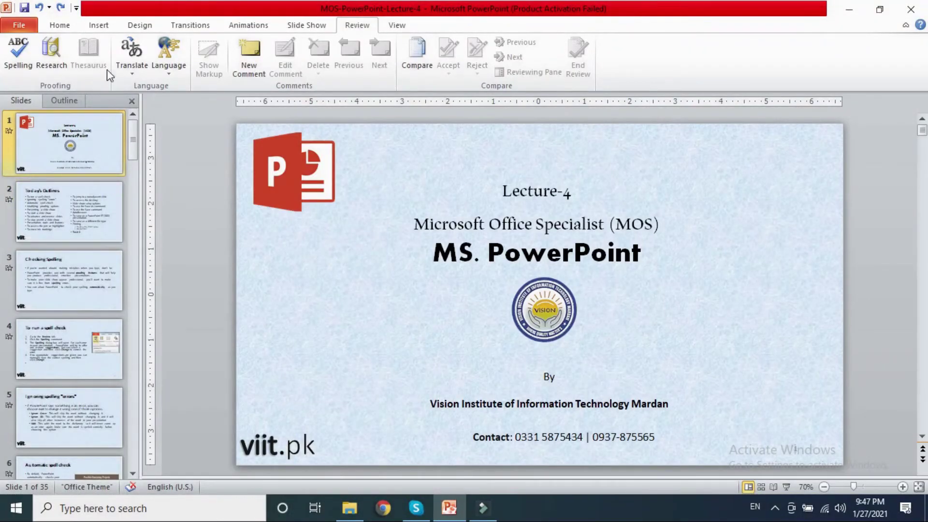
Start the show with Slide Show > From Beginning, then end it with Esc.
left_click(305, 24)
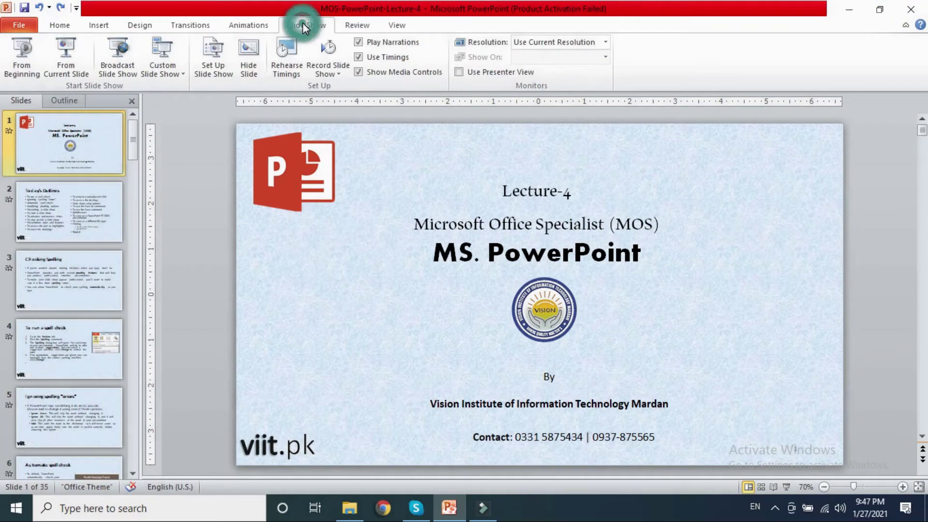
left_click(17, 79)
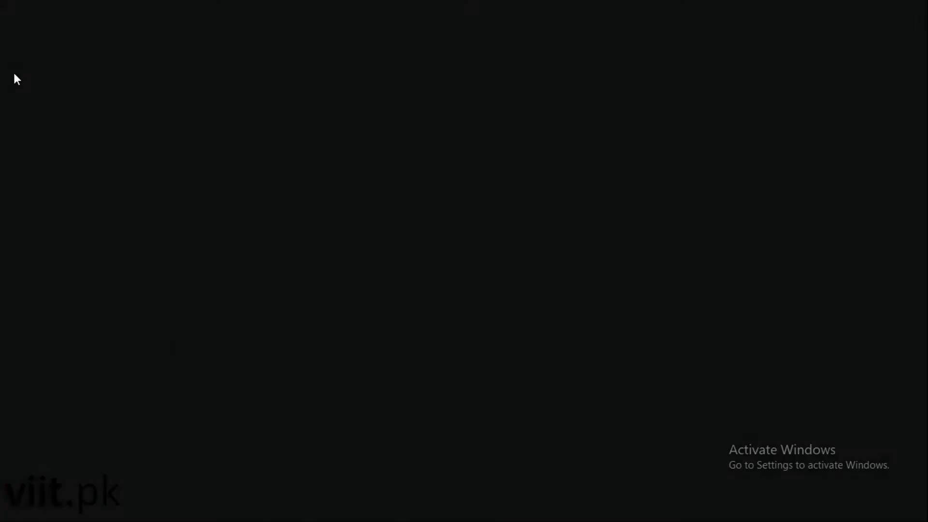
key("Escape")
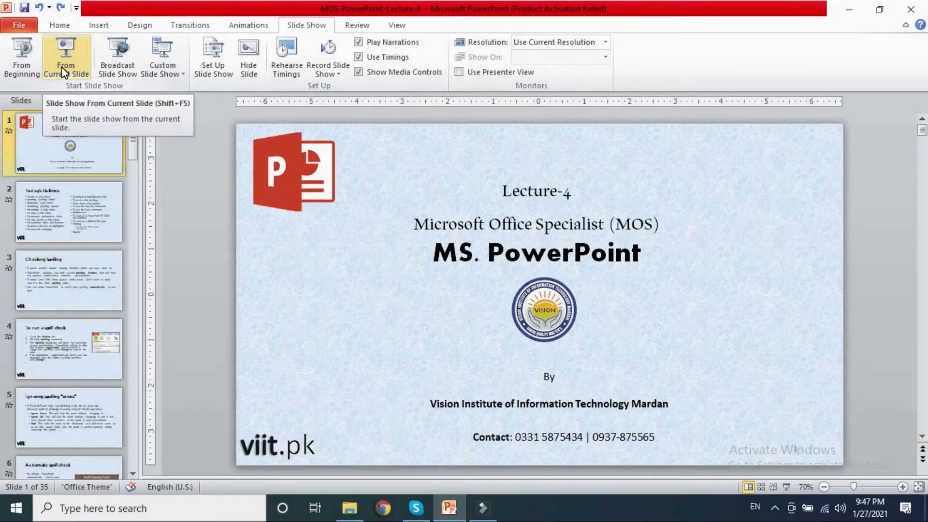
left_click(78, 288)
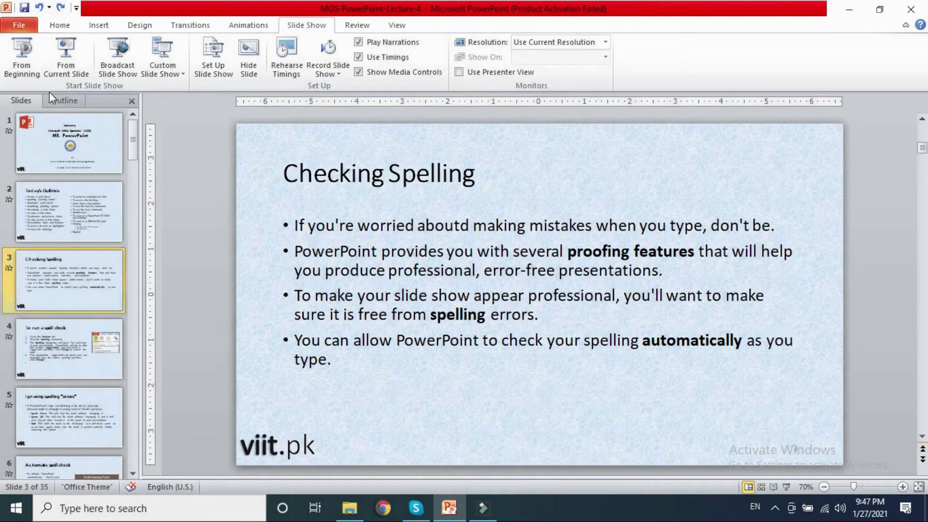
left_click(66, 57)
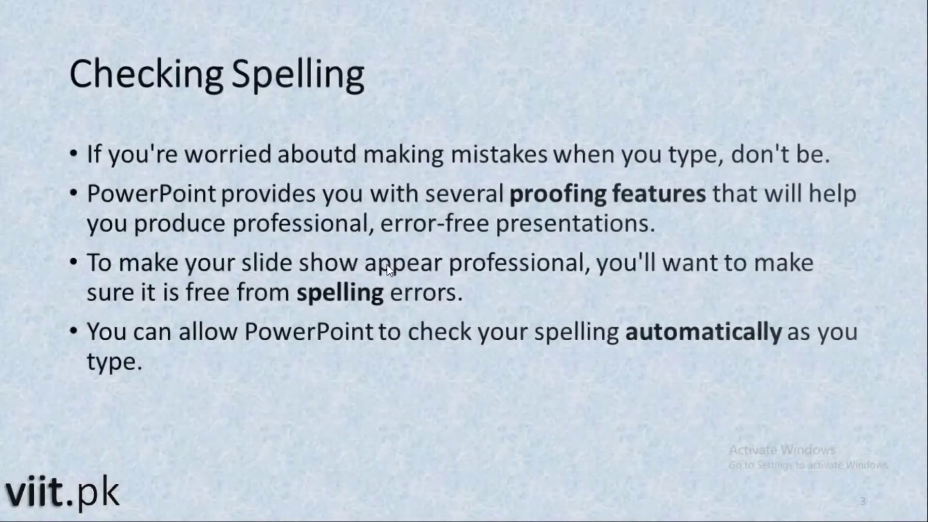
key("Escape")
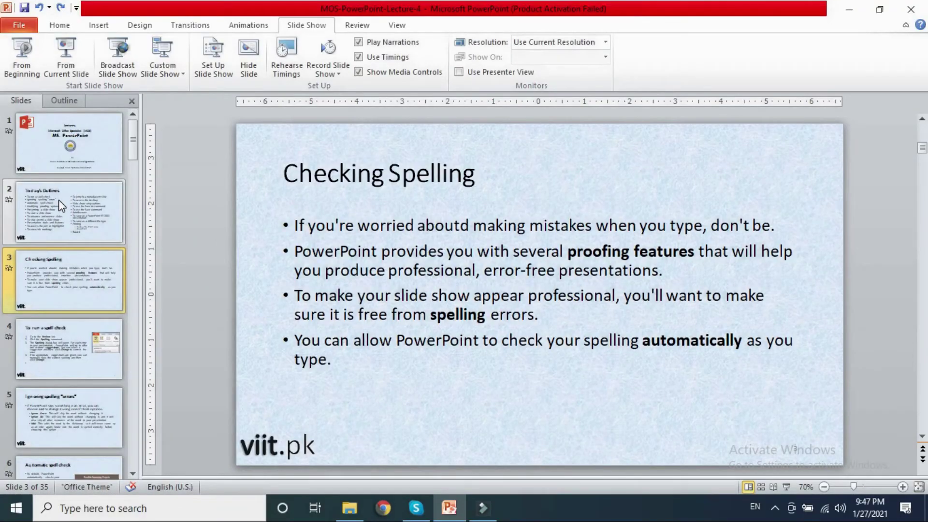
left_click(59, 199)
left_click(60, 145)
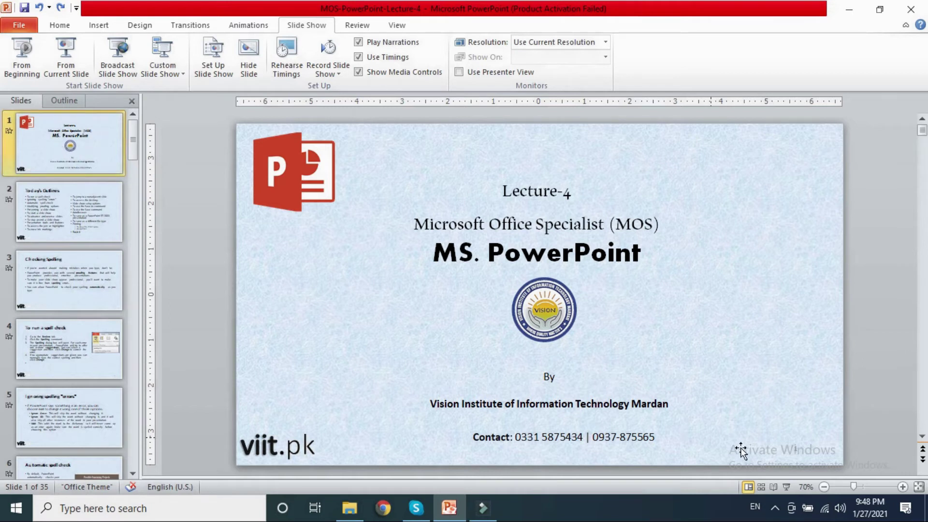
Show the title slide full screen, end the show, and select slide 2 'Today's Outlines'.
left_click(788, 488)
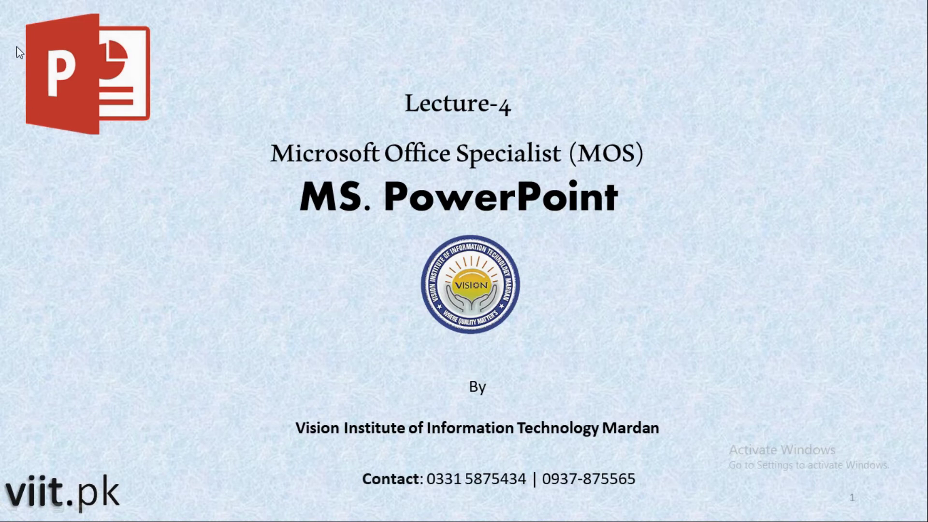
key("Escape")
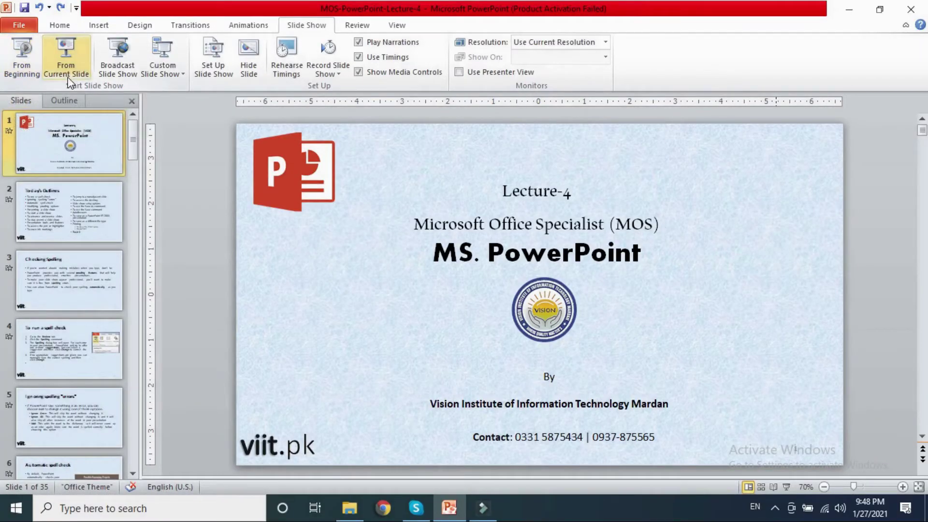
left_click(71, 215)
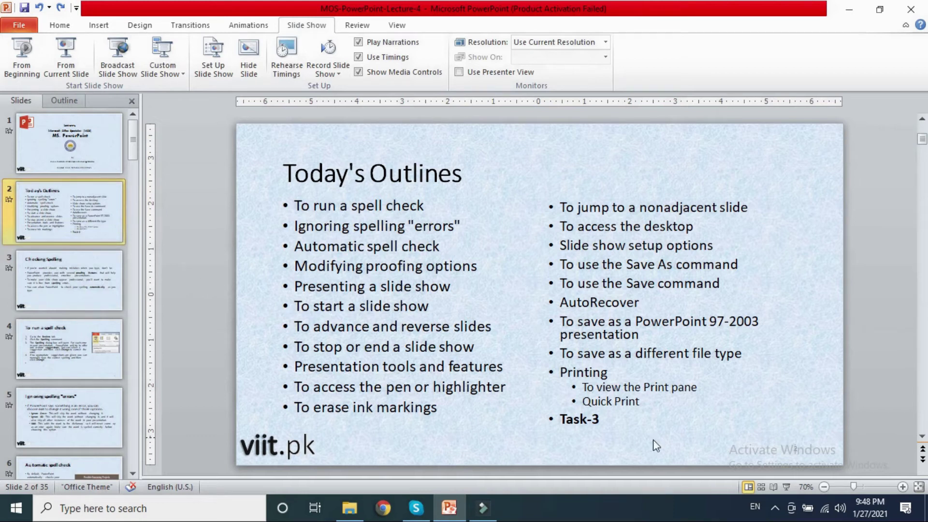
Start the show from slide 2 and navigate forward to slide 3 with the show arrows.
left_click(787, 487)
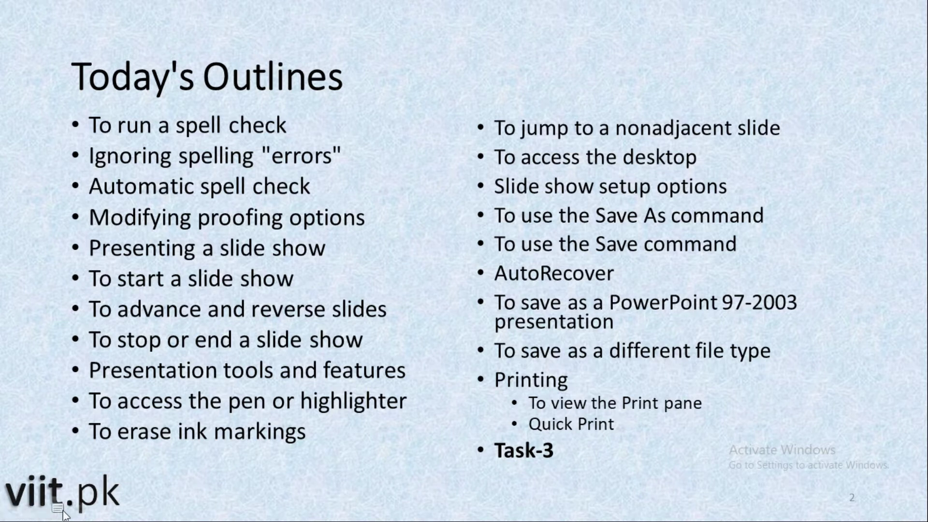
left_click(80, 507)
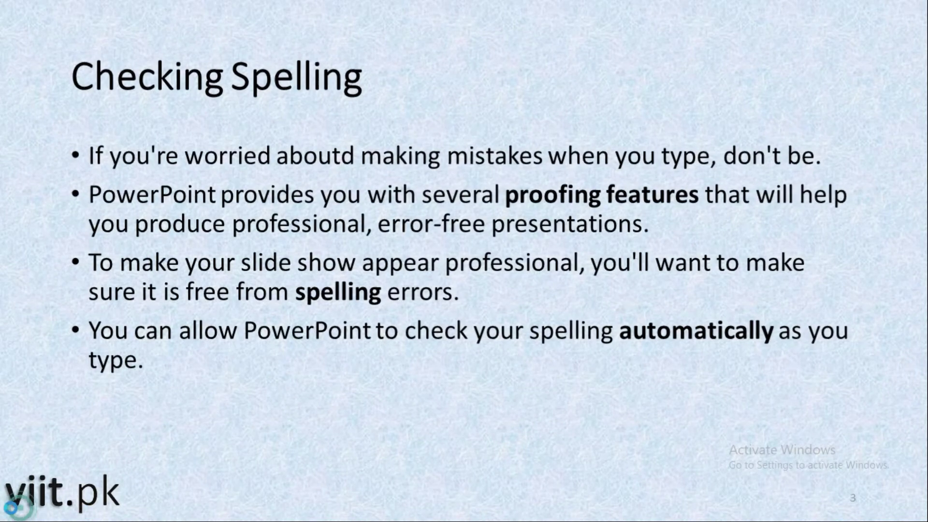
left_click(11, 508)
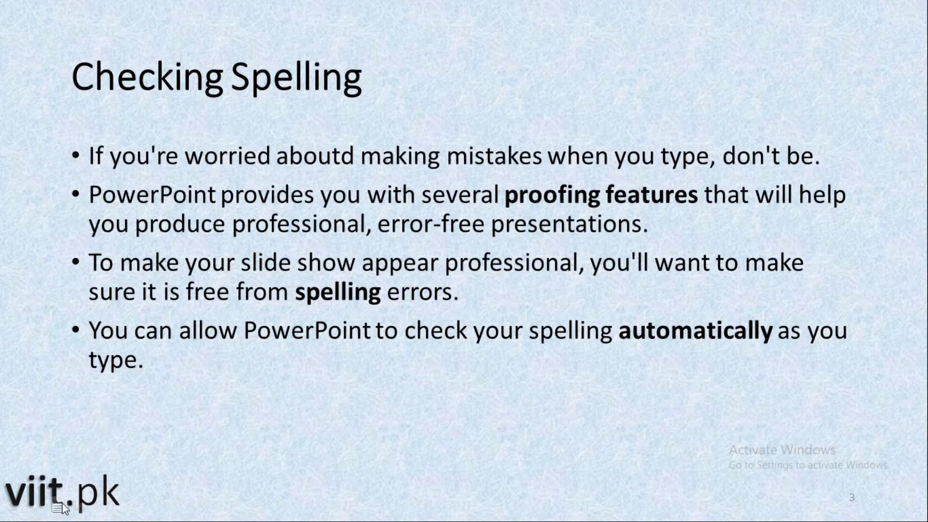
Use the red pen to circle 'aboutd' and mark 'error-free presentations' and 'want to make'.
left_click(35, 512)
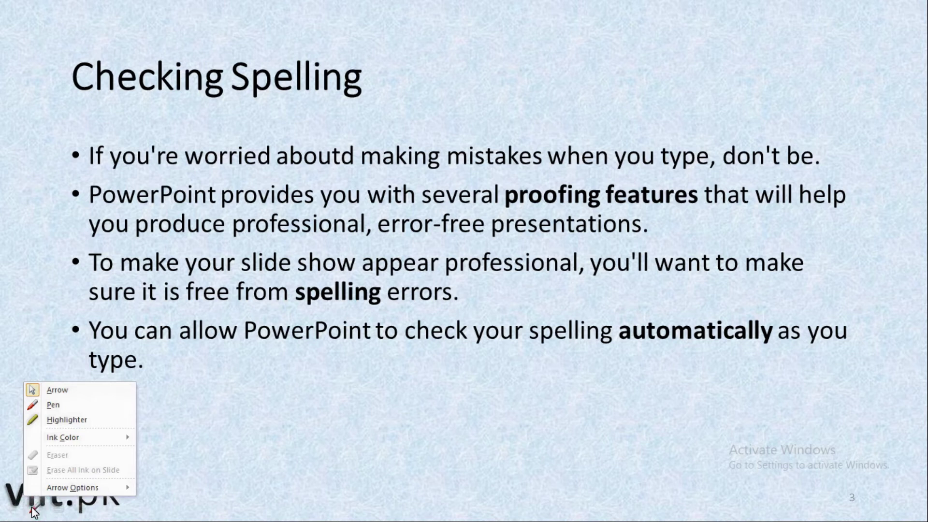
left_click(39, 406)
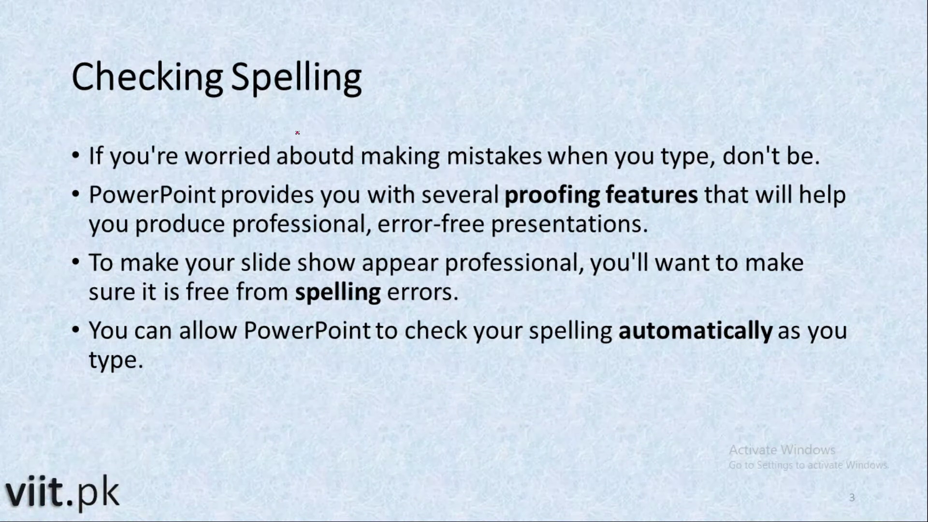
mouse_move(299, 131)
left_mouse_down()
mouse_move(356, 145)
mouse_move(299, 133)
left_mouse_up()
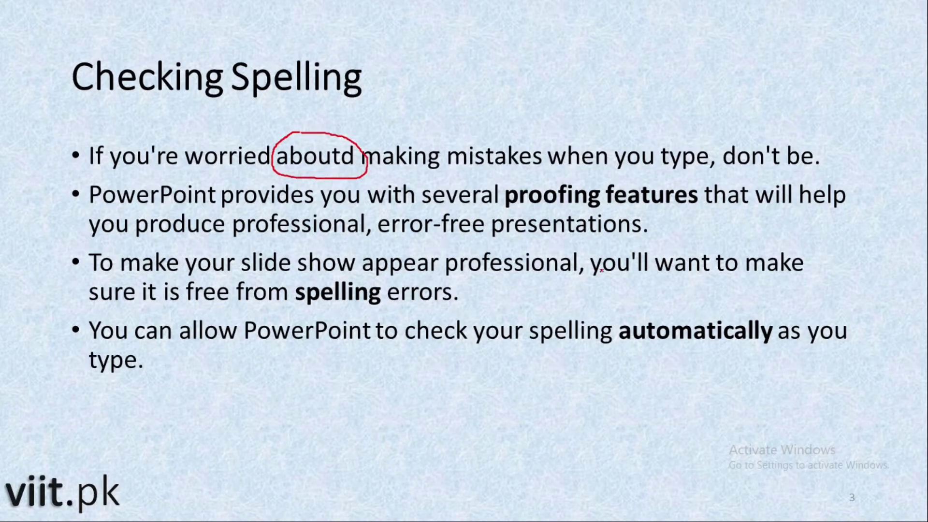
mouse_move(663, 224)
left_mouse_down()
mouse_move(389, 212)
mouse_move(438, 248)
mouse_move(630, 244)
mouse_move(661, 233)
left_mouse_up()
left_click_drag(666, 285, 811, 274)
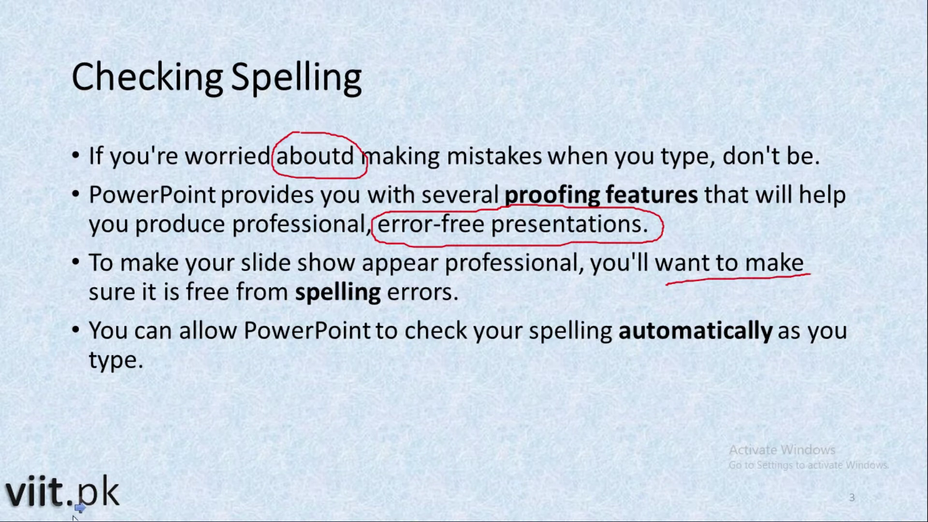
Circle 'PowerPoint' in grey ink and 'automatically' in orange ink.
left_click(32, 507)
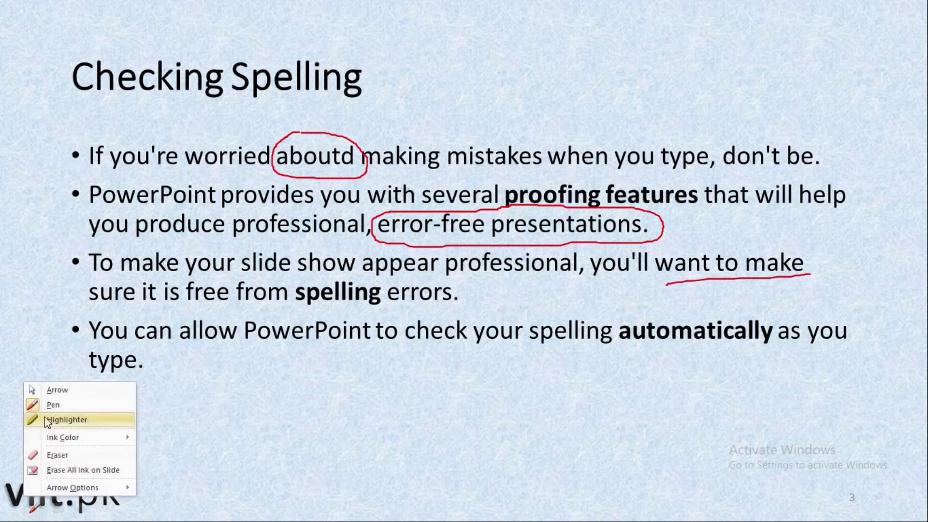
left_click(63, 438)
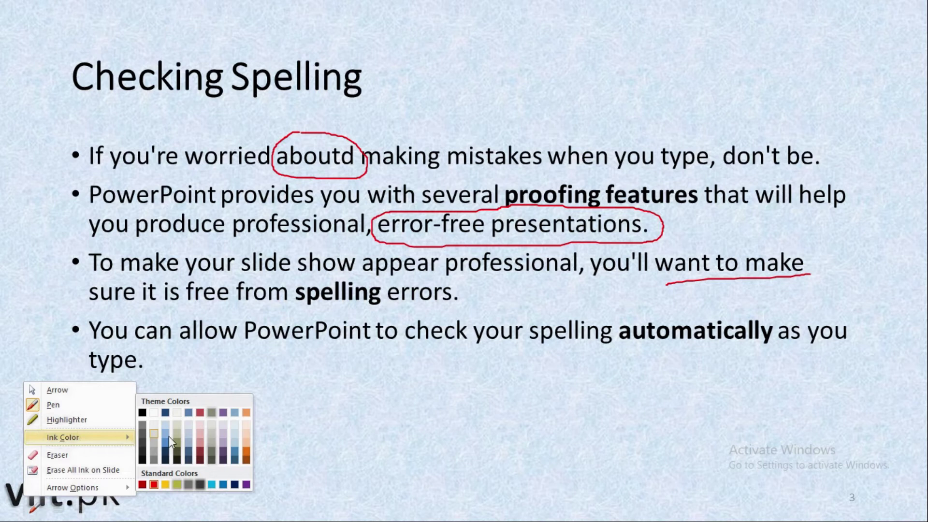
left_click(201, 485)
mouse_move(376, 342)
left_mouse_down()
mouse_move(265, 346)
mouse_move(375, 339)
left_mouse_up()
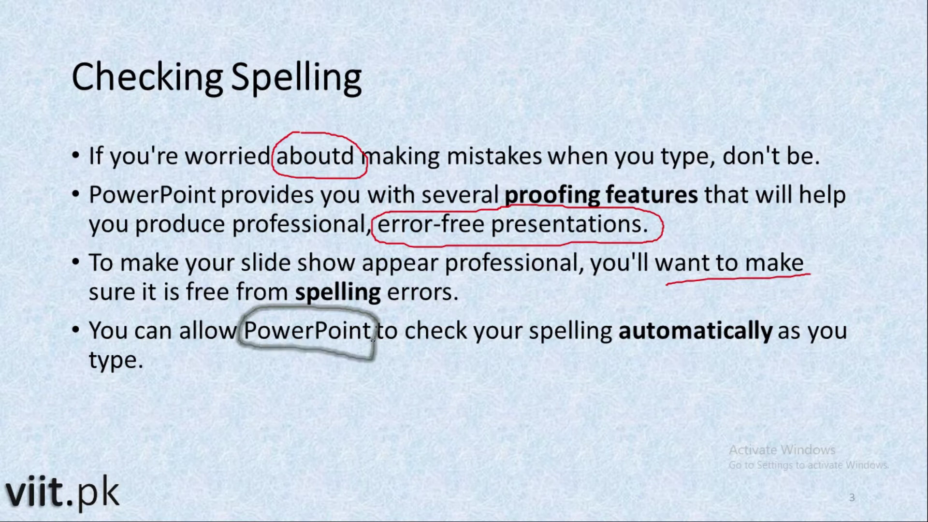
left_click(34, 509)
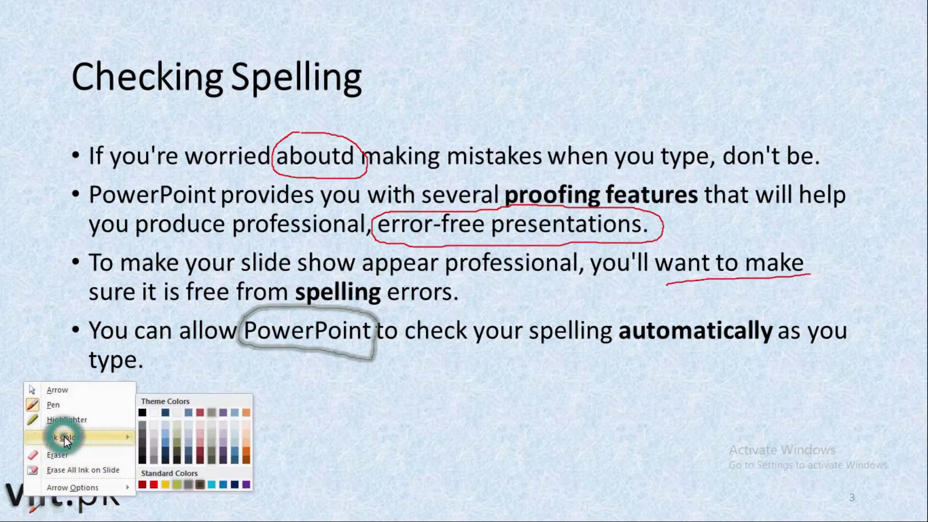
left_click(247, 456)
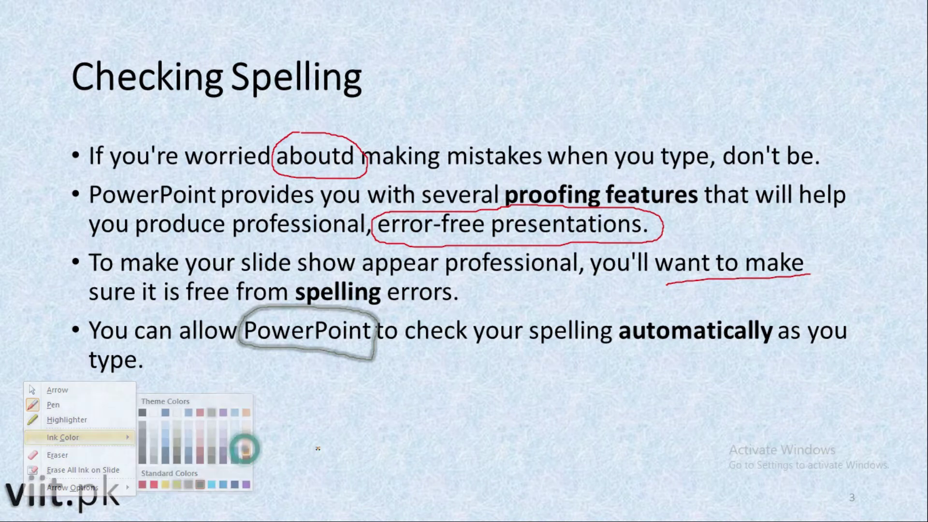
mouse_move(722, 357)
left_mouse_down()
mouse_move(776, 318)
mouse_move(609, 338)
left_mouse_up()
left_click_drag(635, 367, 743, 354)
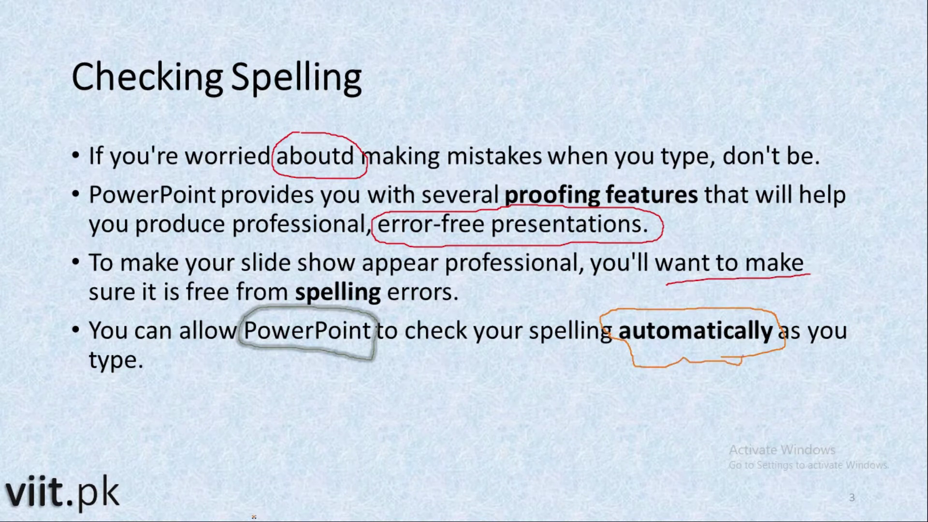
Highlight the third bullet's 'To make your… slide show' text with the highlighter.
left_click(34, 507)
left_click(53, 420)
left_click_drag(86, 260, 246, 260)
left_click_drag(90, 265, 280, 285)
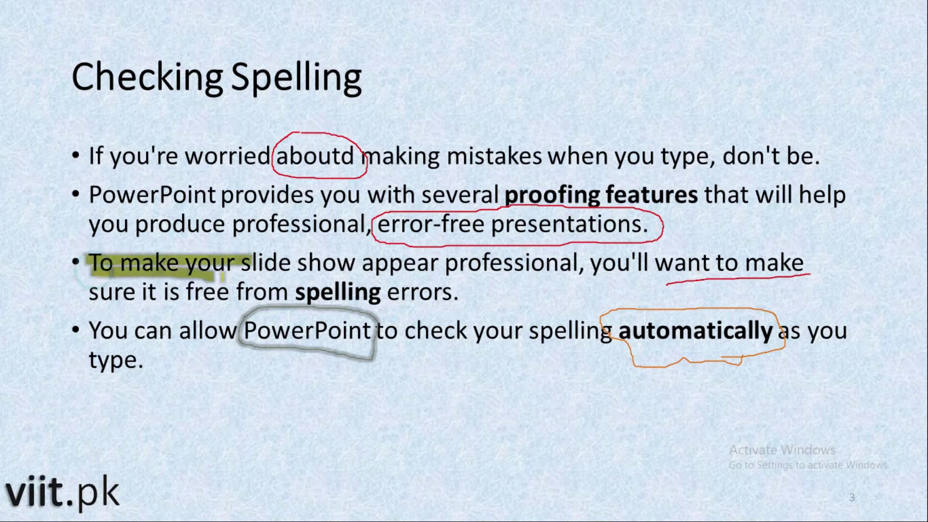
left_click_drag(220, 263, 353, 263)
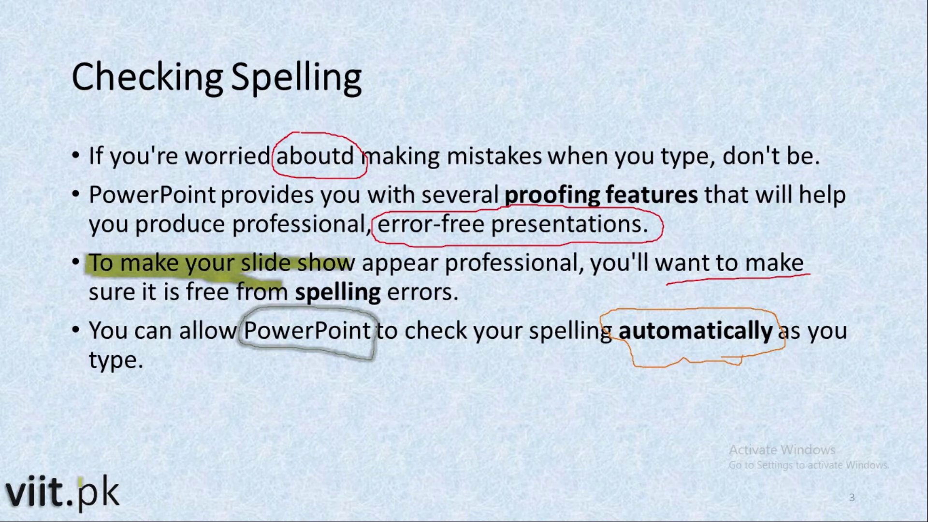
left_click(35, 515)
mouse_move(63, 437)
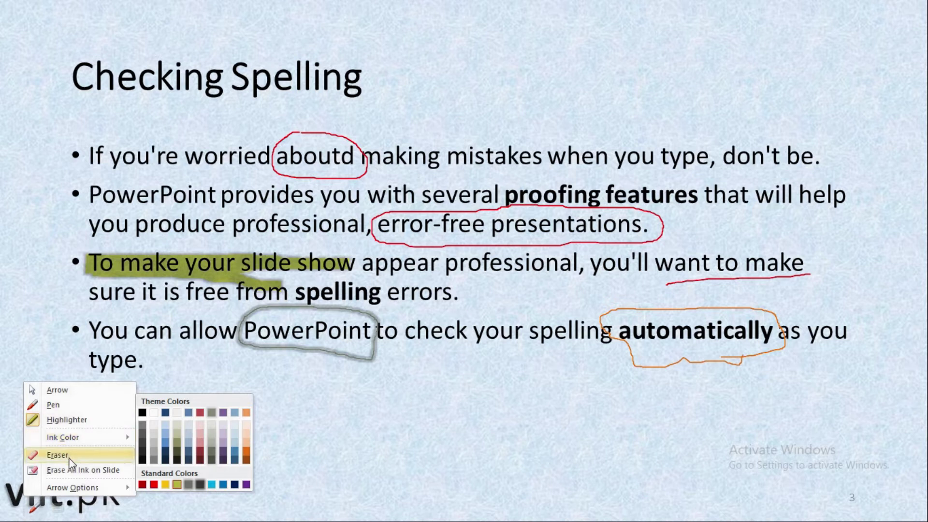
Erase the ellipses around 'error-free presentations' and 'automatically', then erase all ink on the slide.
left_click(46, 456)
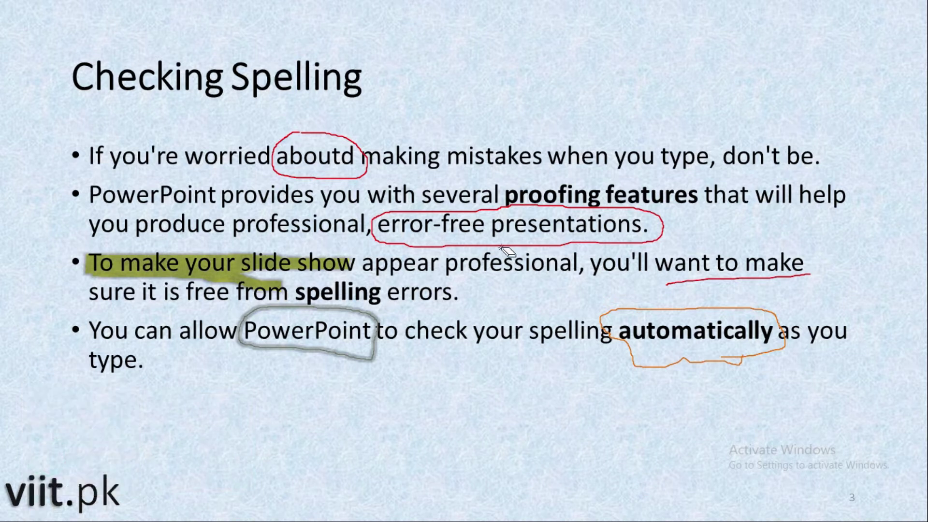
left_click(498, 247)
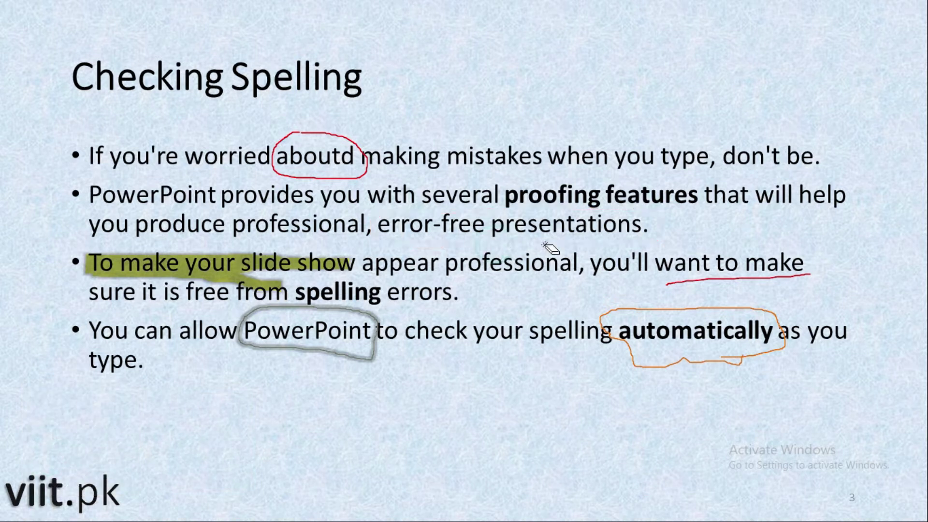
left_click(636, 307)
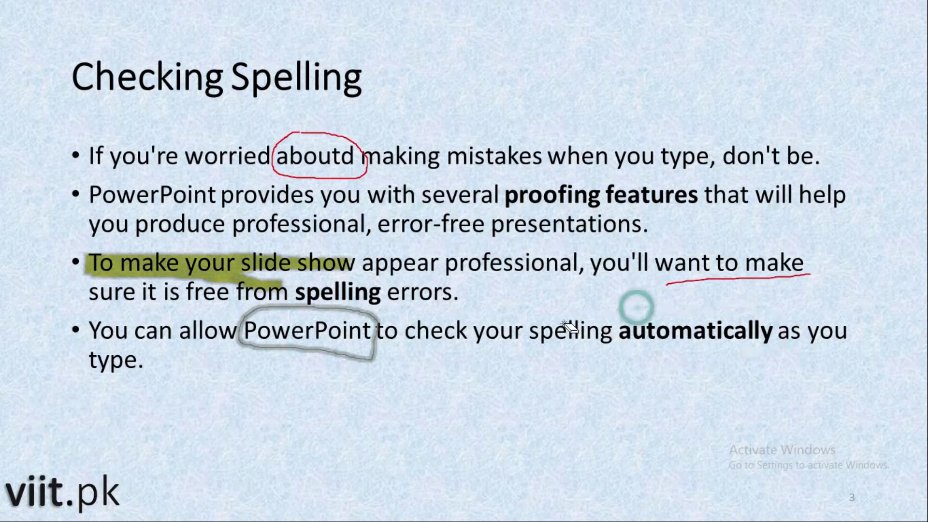
left_click(35, 512)
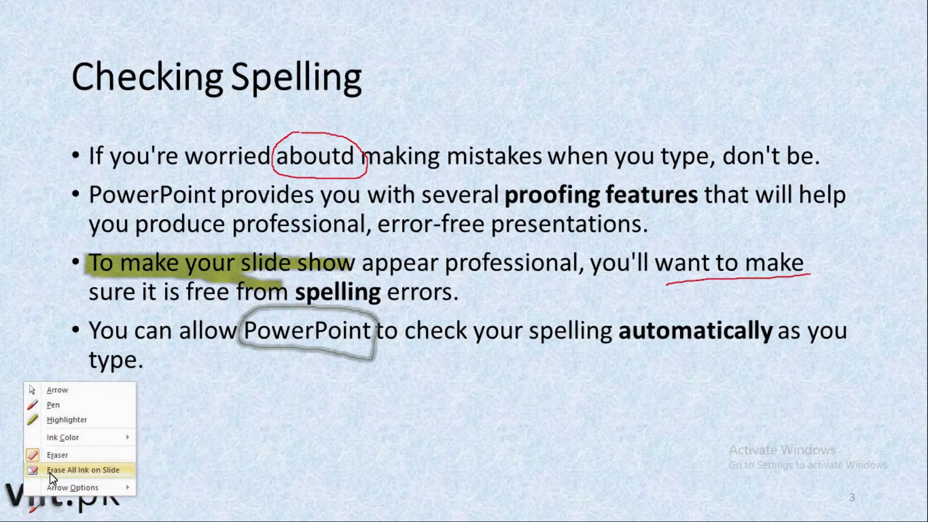
left_click(51, 472)
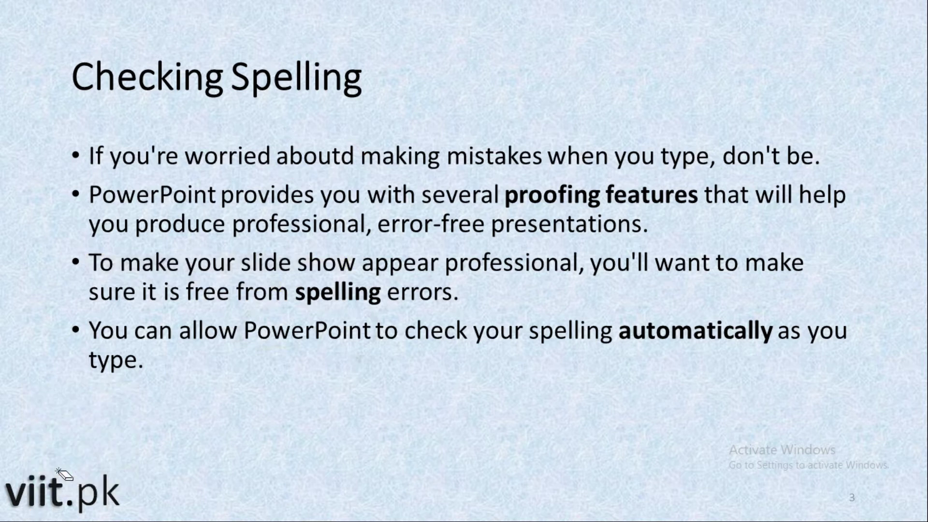
Circle the word 'PowerPoint' with a new orange pen stroke.
left_click(37, 508)
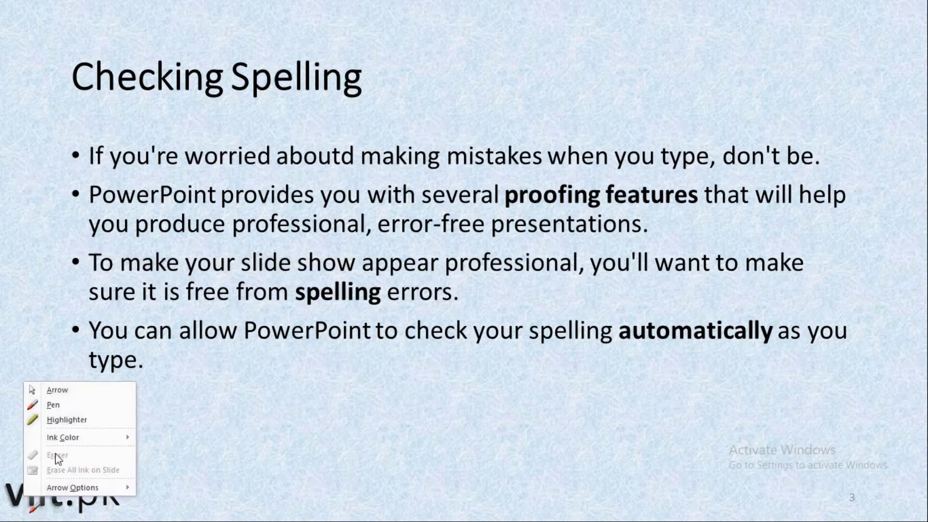
left_click(53, 404)
left_click_drag(222, 345, 234, 349)
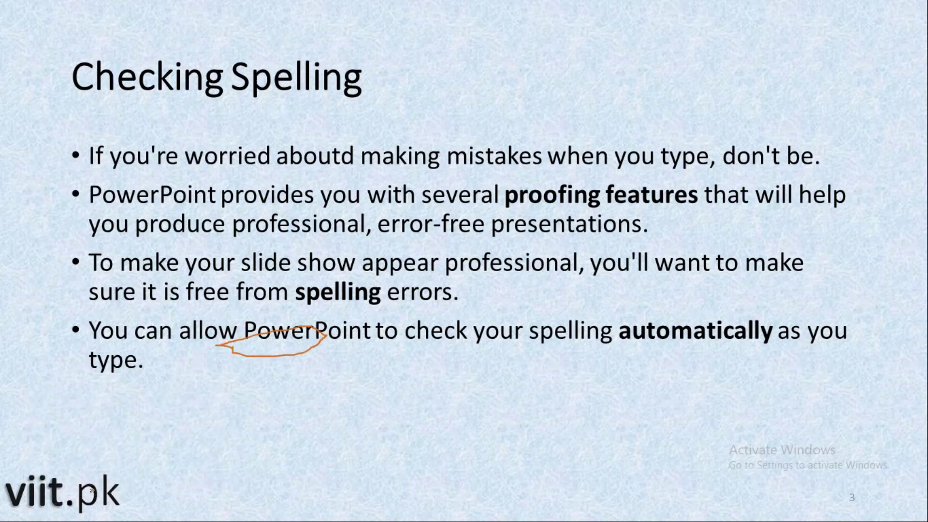
Change the show's Arrow Options visibility setting.
left_click(36, 508)
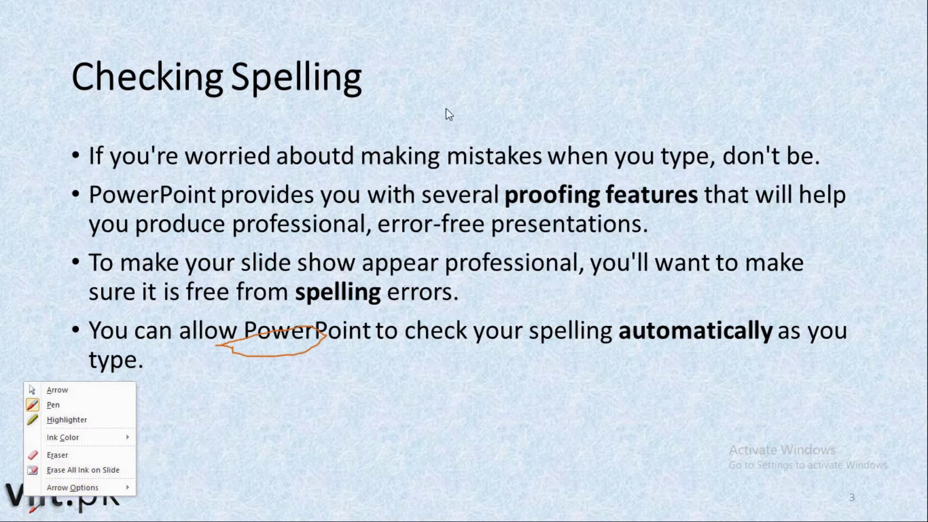
mouse_move(73, 487)
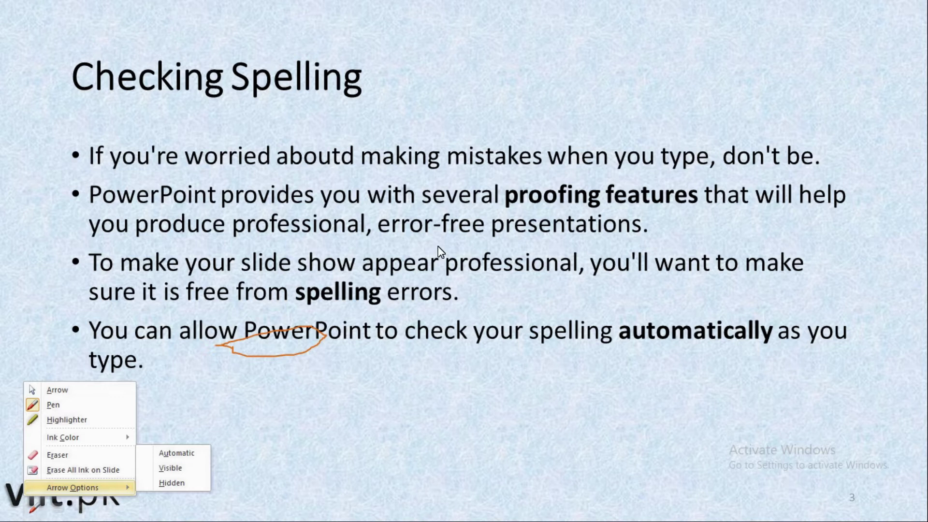
left_click(165, 469)
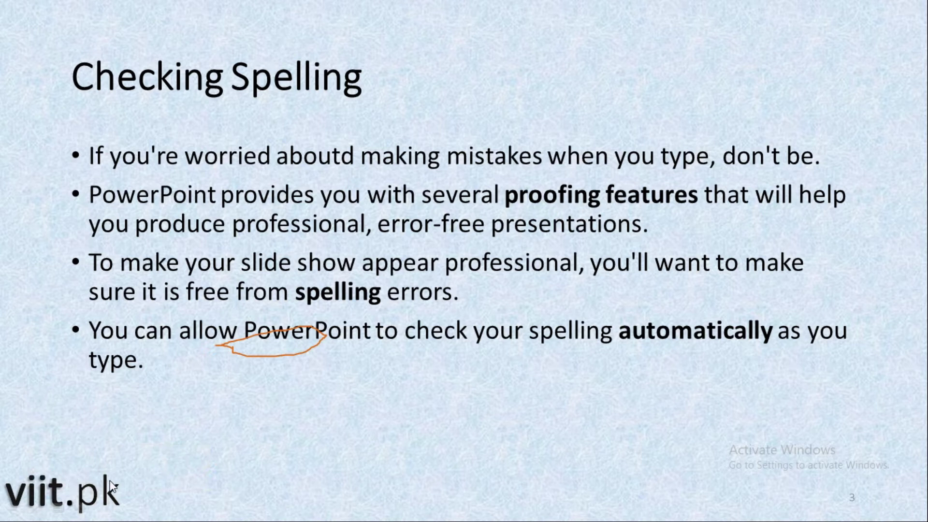
left_click(34, 507)
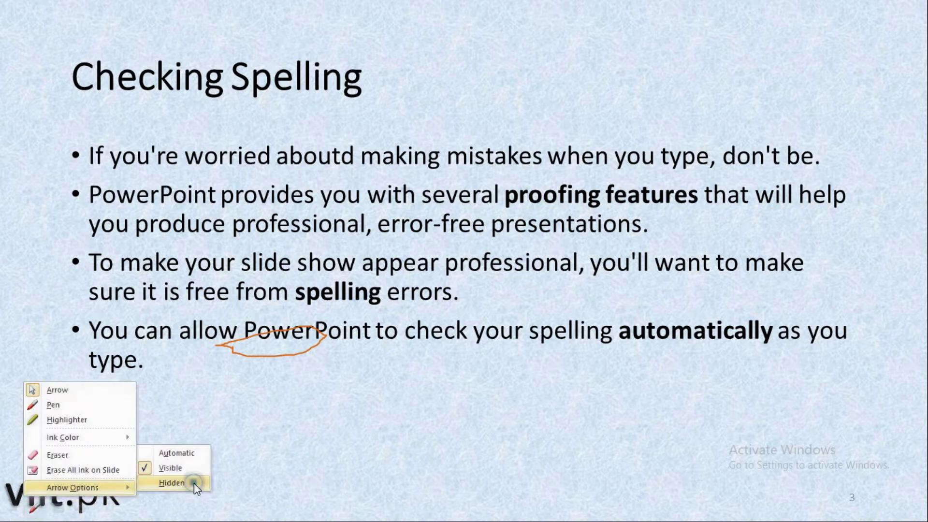
left_click(192, 483)
Advance two slides to 'Ignoring spelling errors', end the show and discard the ink annotations.
key("Right")
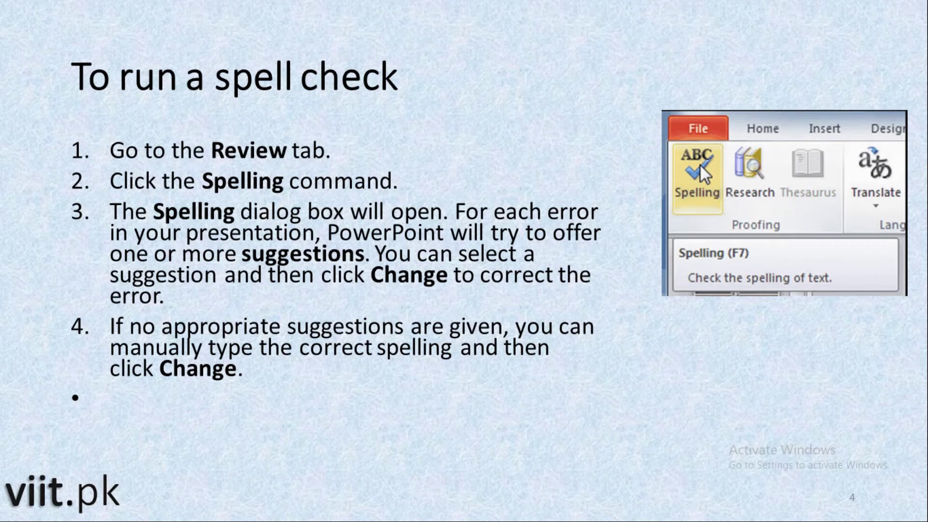
key("Right")
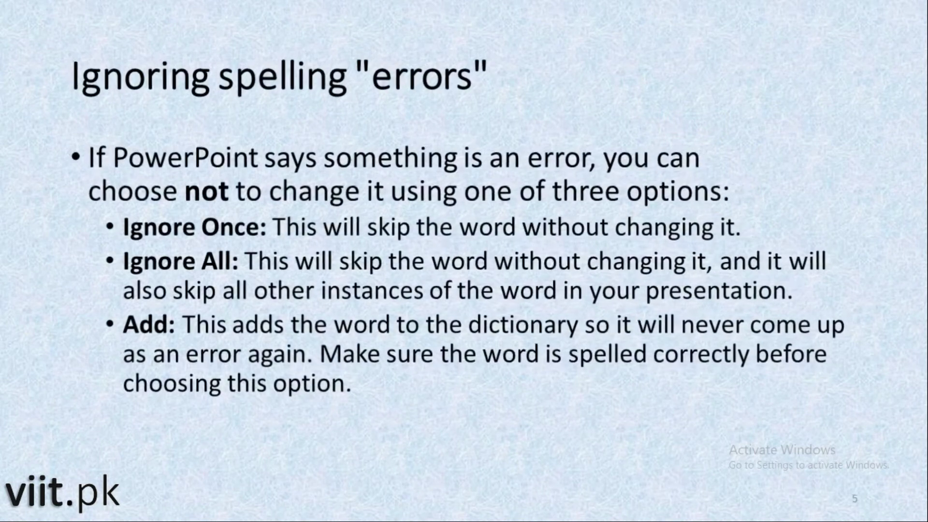
key("Escape")
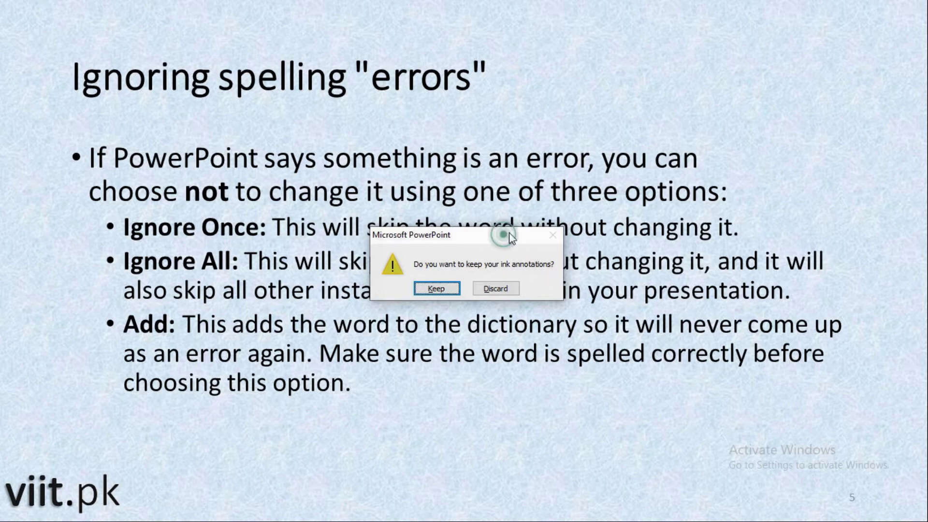
left_click_drag(510, 237, 581, 159)
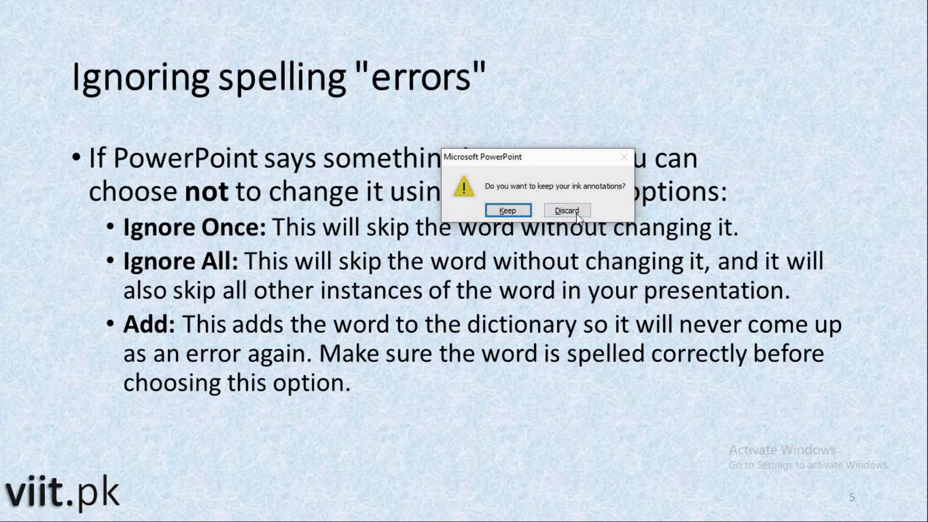
left_click(578, 212)
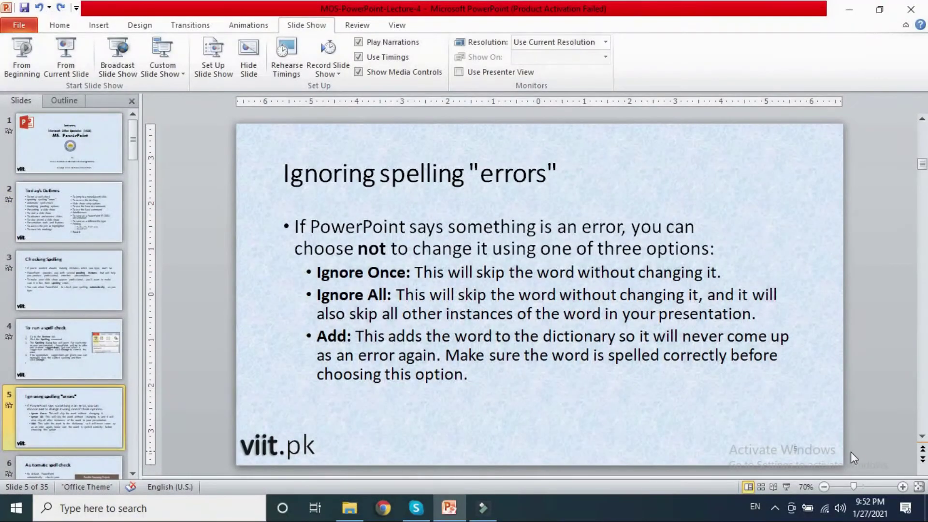
Restart the show from slide 5 and open the navigation menu's Go to Slide list.
left_click(785, 486)
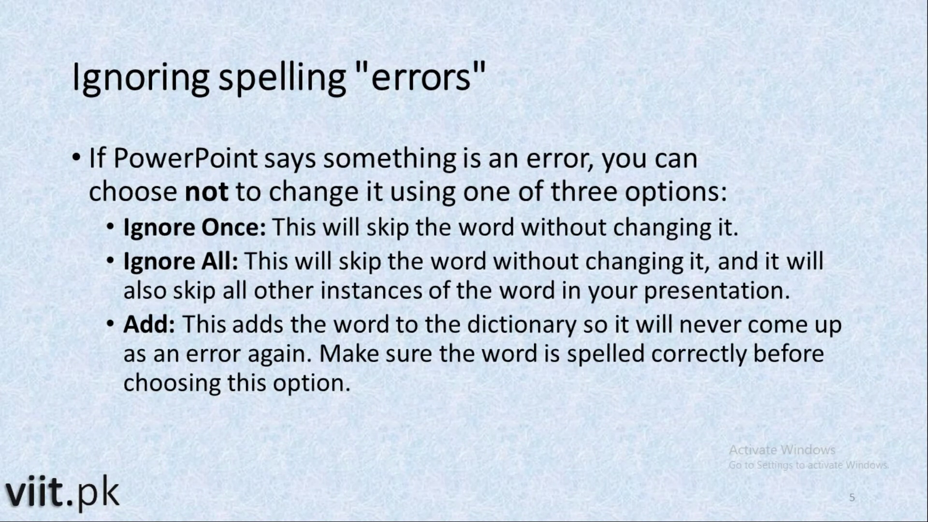
left_click(57, 508)
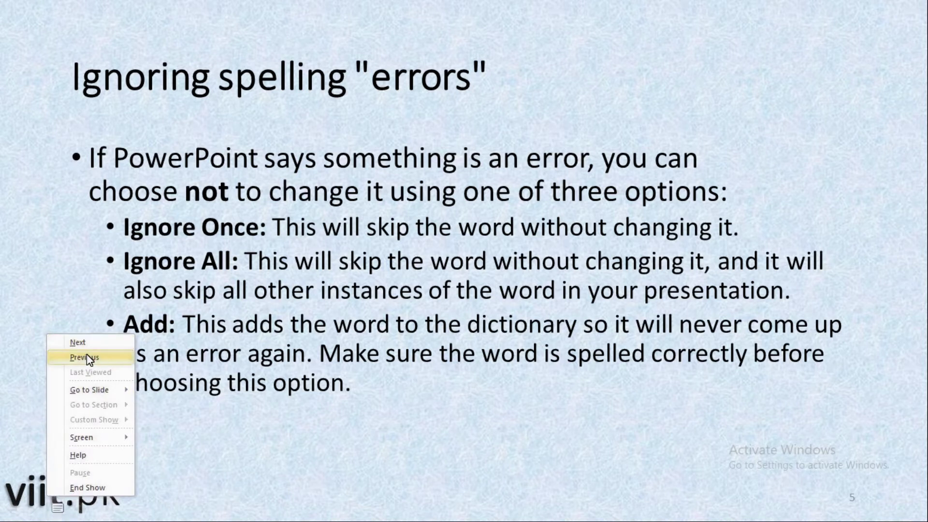
mouse_move(89, 390)
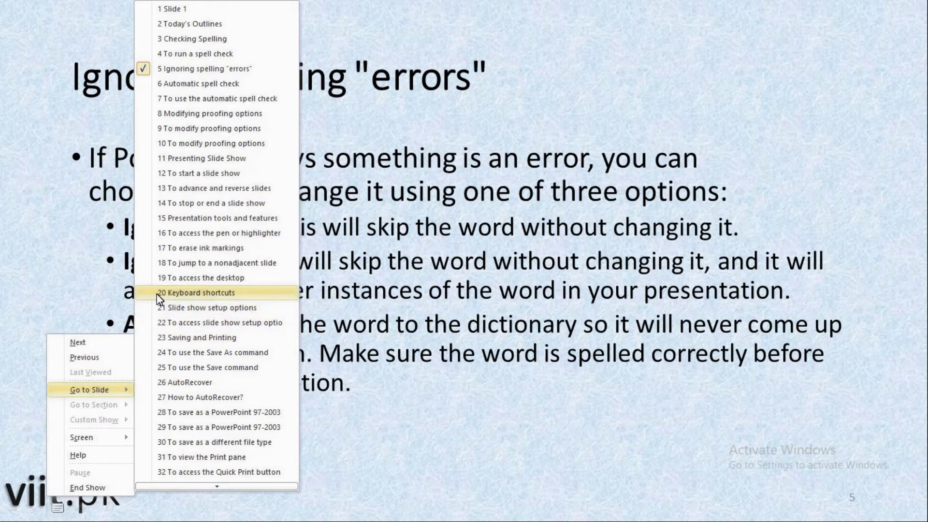
Jump to slide 20, Keyboard shortcuts, then bring up the Screen blanking choices.
left_click(216, 296)
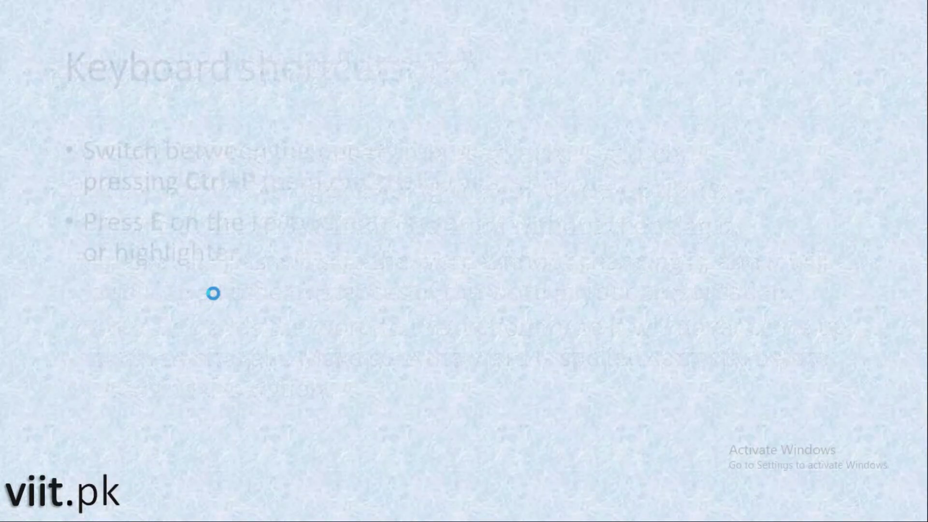
left_click(57, 506)
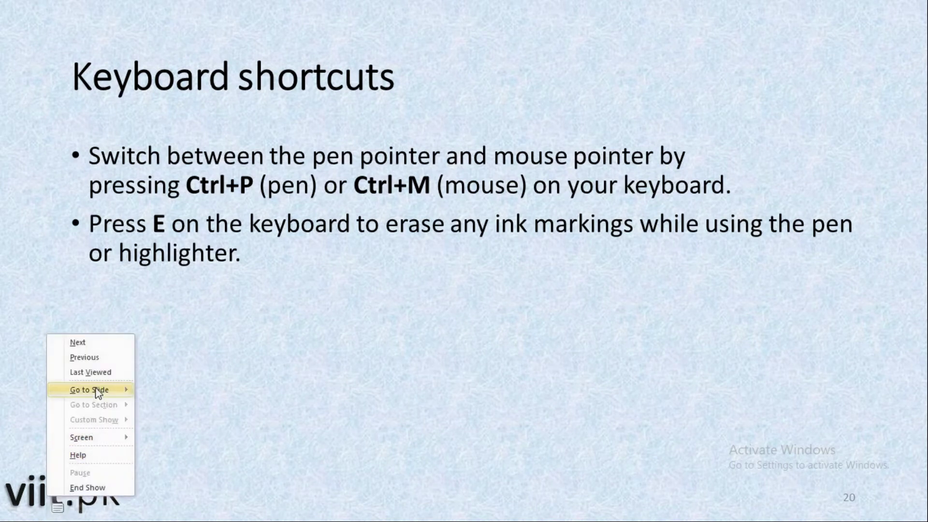
left_click(97, 386)
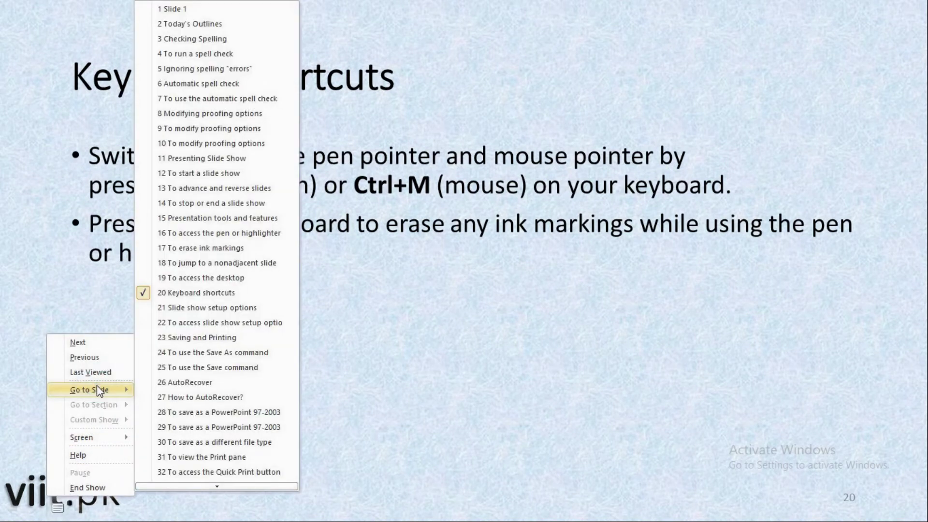
left_click(87, 422)
mouse_move(81, 437)
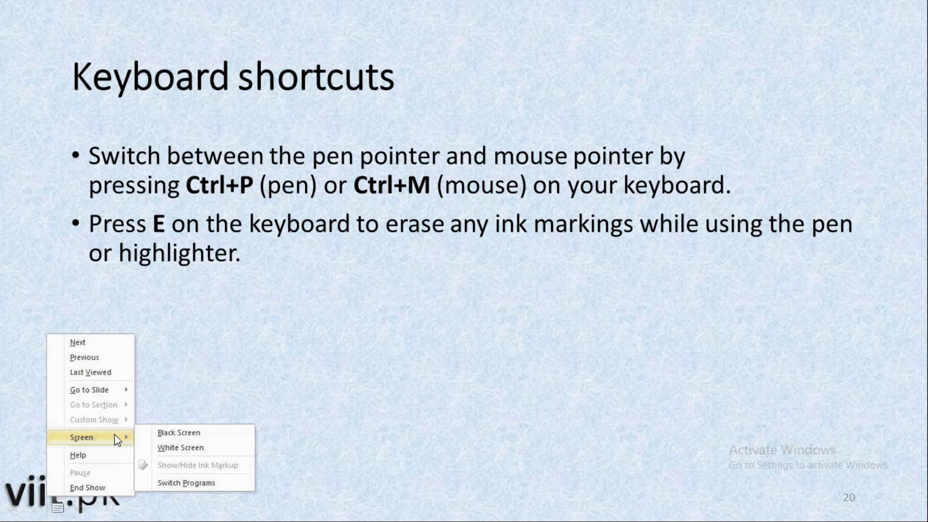
Black out the screen and scribble red pen strokes across it.
left_click(183, 434)
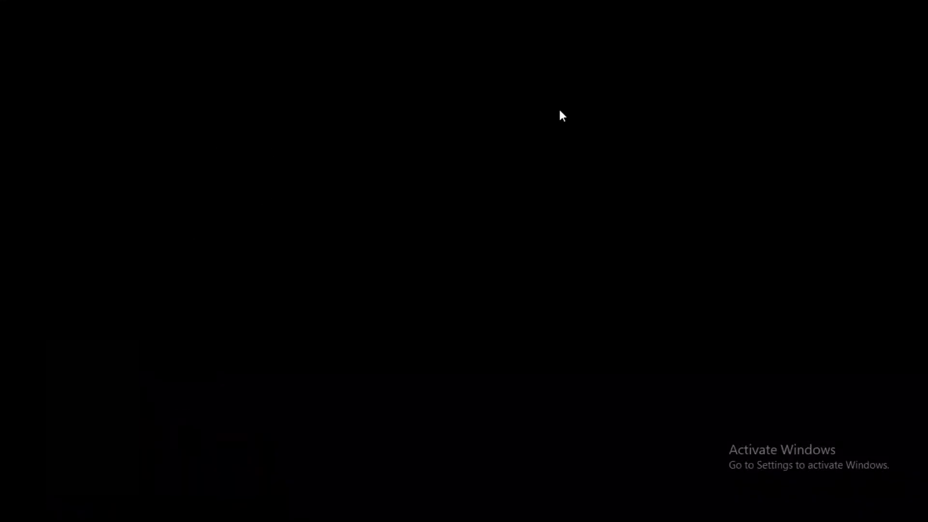
right_click(350, 216)
left_click(222, 357)
left_click(30, 514)
left_click(68, 405)
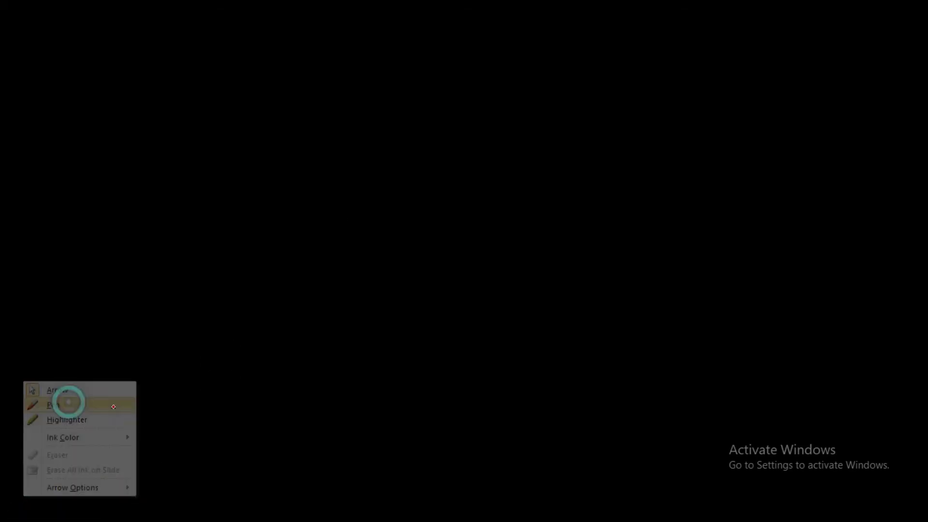
mouse_move(312, 176)
left_mouse_down()
mouse_move(394, 202)
mouse_move(571, 132)
left_mouse_up()
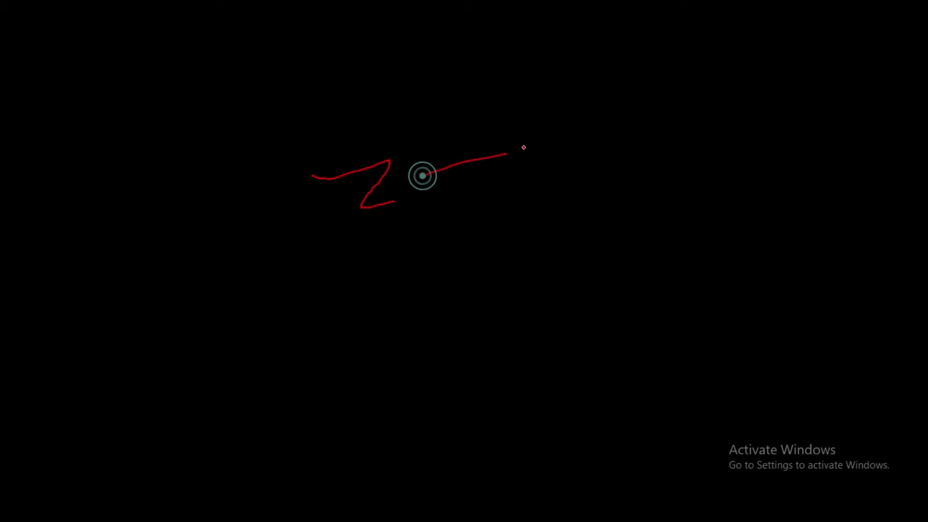
left_click_drag(523, 183, 634, 153)
left_click_drag(578, 207, 663, 211)
left_click_drag(416, 123, 525, 113)
left_click_drag(298, 123, 354, 145)
left_click_drag(217, 183, 286, 196)
left_click_drag(216, 227, 333, 238)
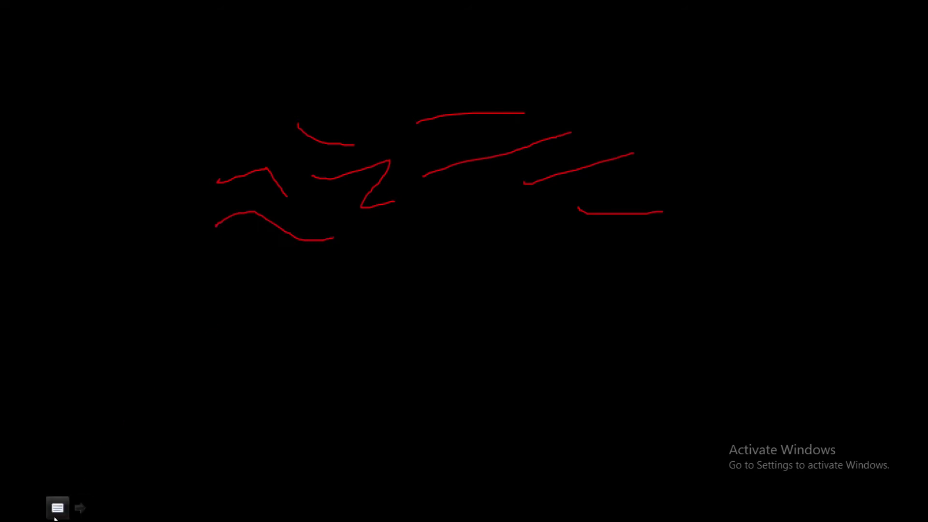
Turn the blank screen white, draw red strokes on it, and reopen the Screen options.
left_click(57, 508)
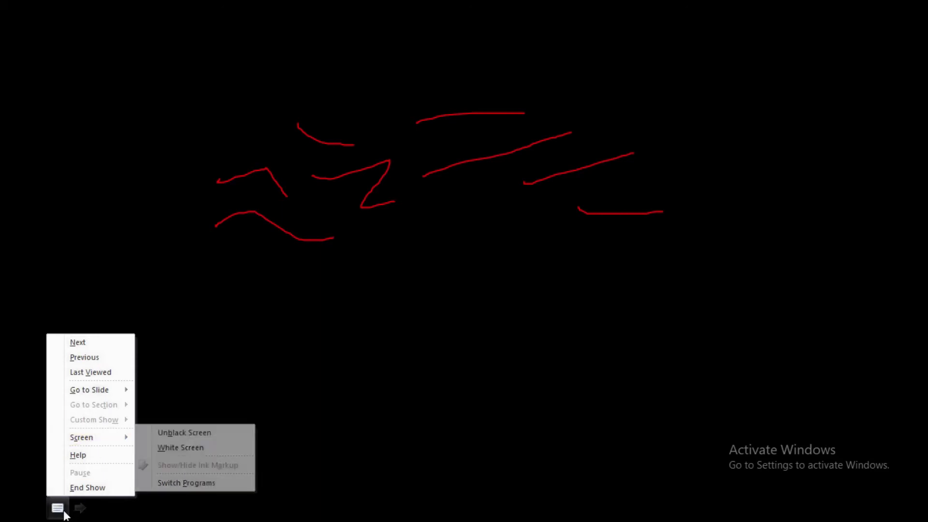
left_click(88, 437)
left_click(186, 450)
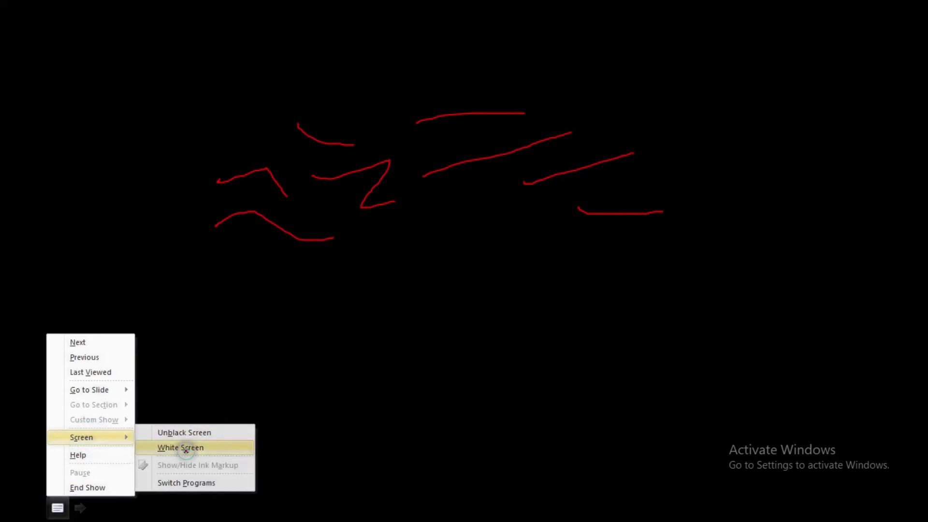
left_click_drag(369, 234, 487, 228)
mouse_move(525, 203)
left_mouse_down()
mouse_move(645, 180)
mouse_move(749, 182)
left_mouse_up()
left_click_drag(643, 226, 728, 227)
mouse_move(601, 245)
left_mouse_down()
mouse_move(601, 213)
mouse_move(531, 250)
left_mouse_up()
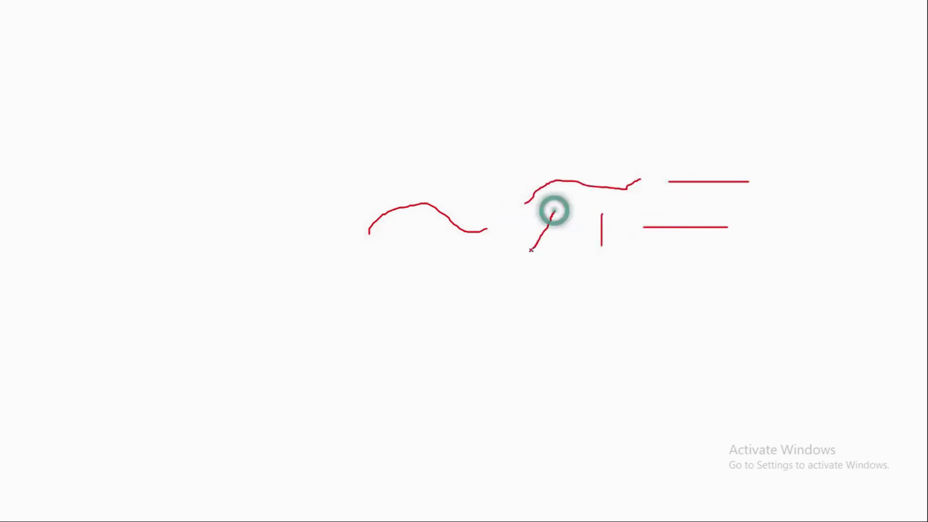
left_click_drag(506, 182, 612, 168)
left_click_drag(549, 132, 790, 138)
mouse_move(697, 100)
left_mouse_down()
mouse_move(642, 92)
mouse_move(557, 102)
left_mouse_up()
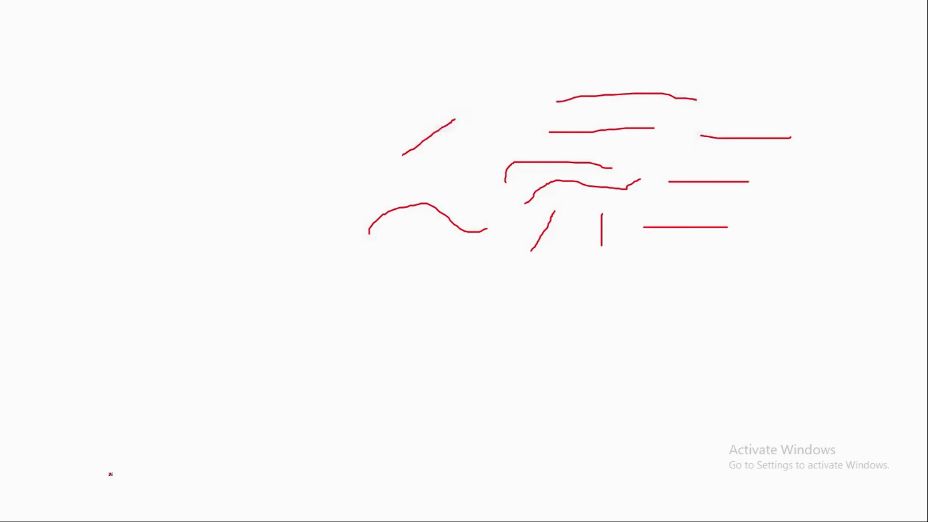
left_click(59, 509)
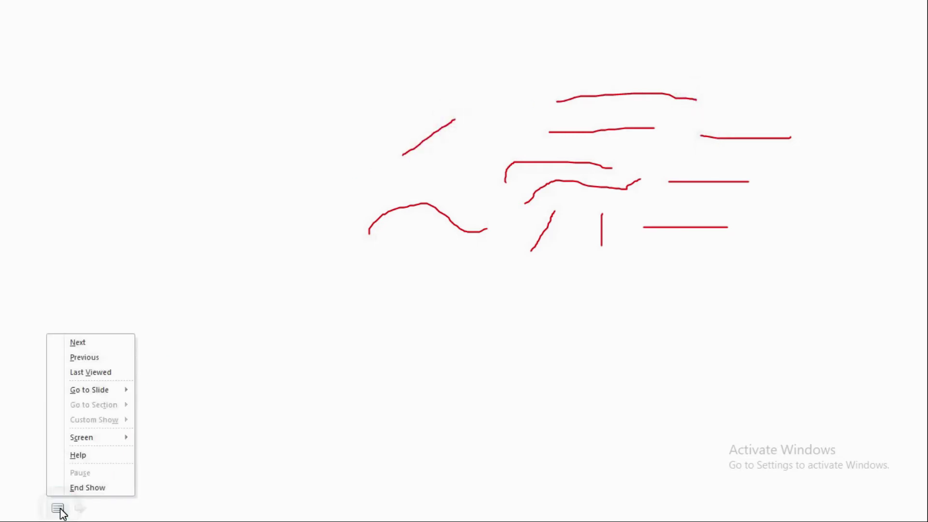
left_click(86, 437)
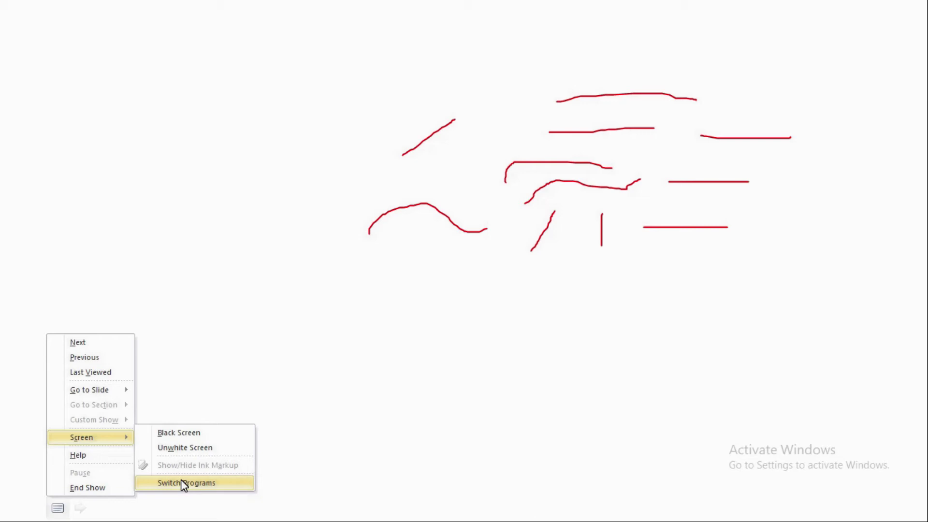
Switch to the Powerpoint-Slides Lectures folder in File Explorer, minimize it, and return to PowerPoint.
left_click(181, 481)
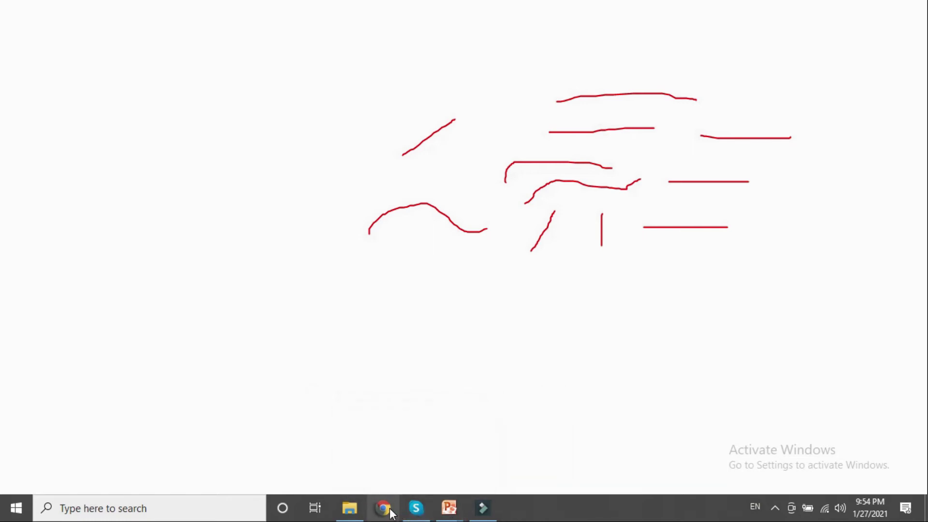
left_click(358, 512)
left_click(353, 513)
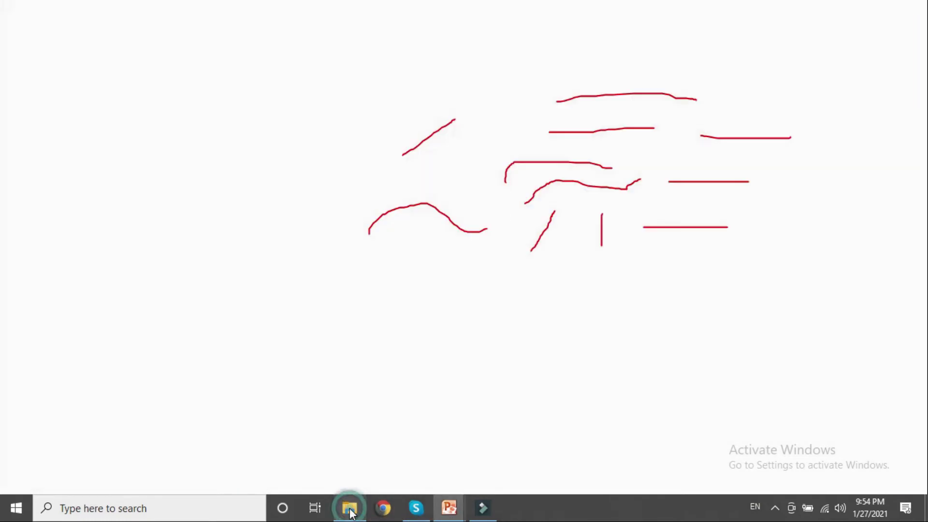
left_click(351, 514)
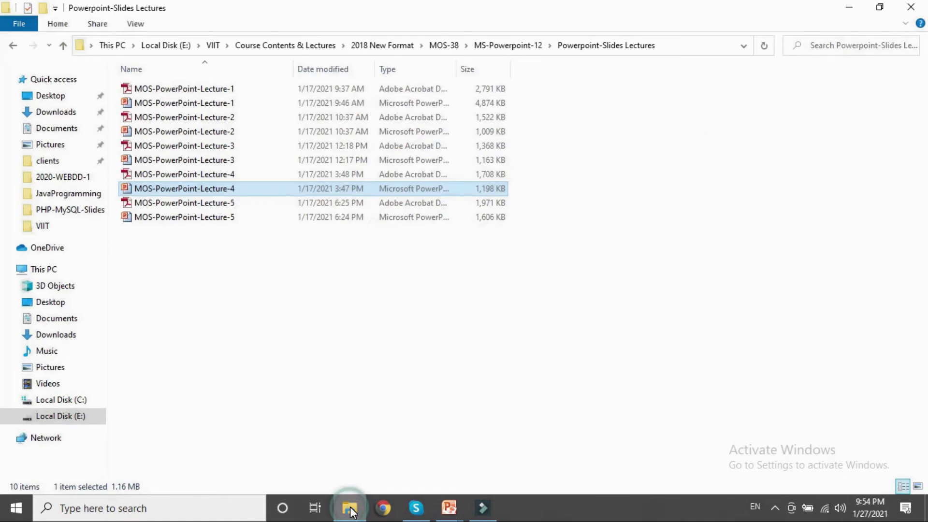
left_click(351, 513)
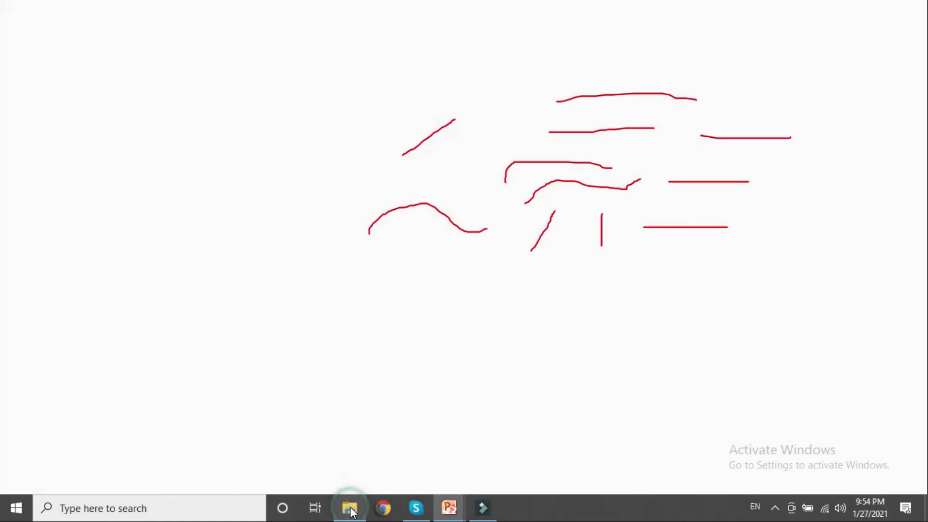
left_click(451, 515)
left_click(534, 465)
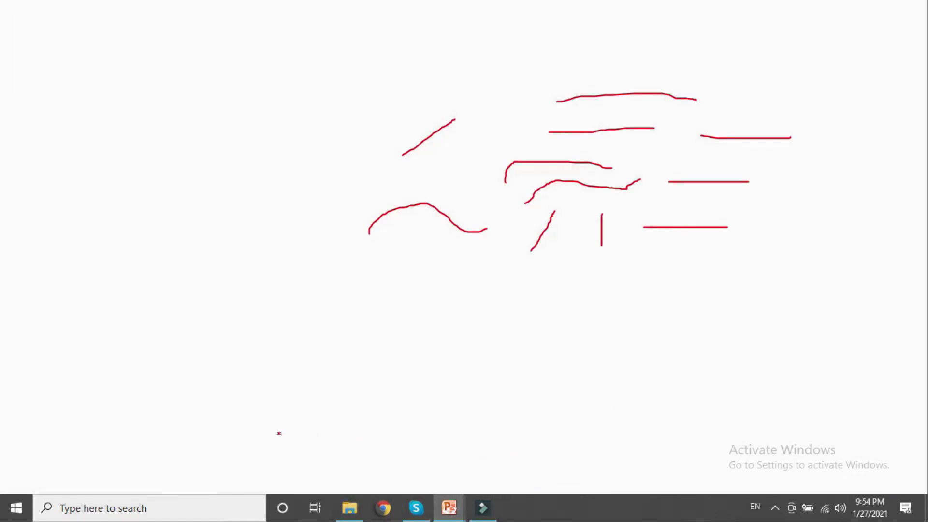
left_click(449, 507)
Bring the Lecture-4 editing window forward and select slide 2, Today's Outlines.
left_click(375, 443)
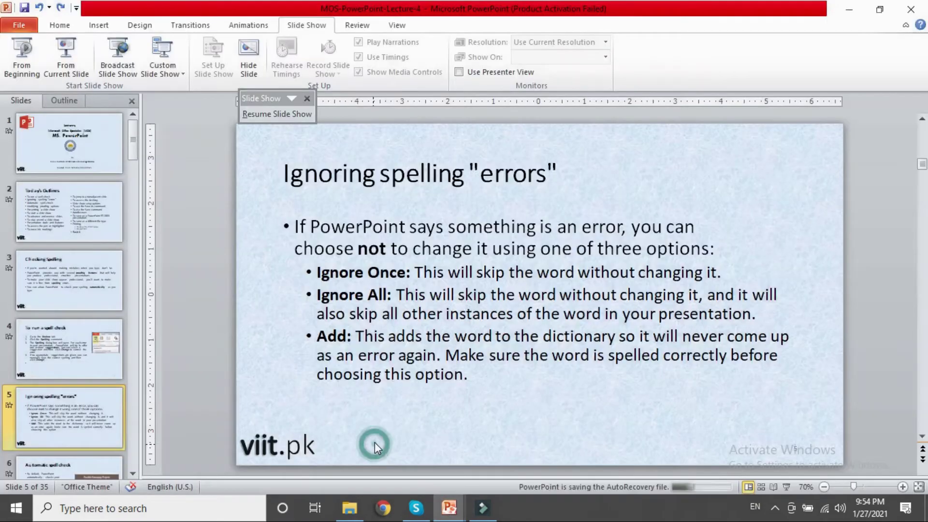
left_click(59, 222)
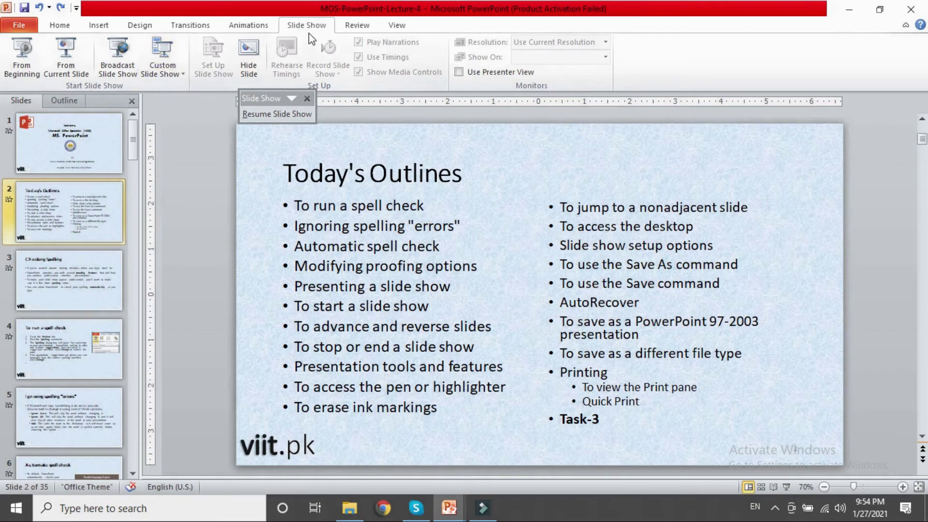
Build Custom Show 1 from slides 4, 8, 10 and 12 (spell check, proofing options, starting a show).
left_click(170, 69)
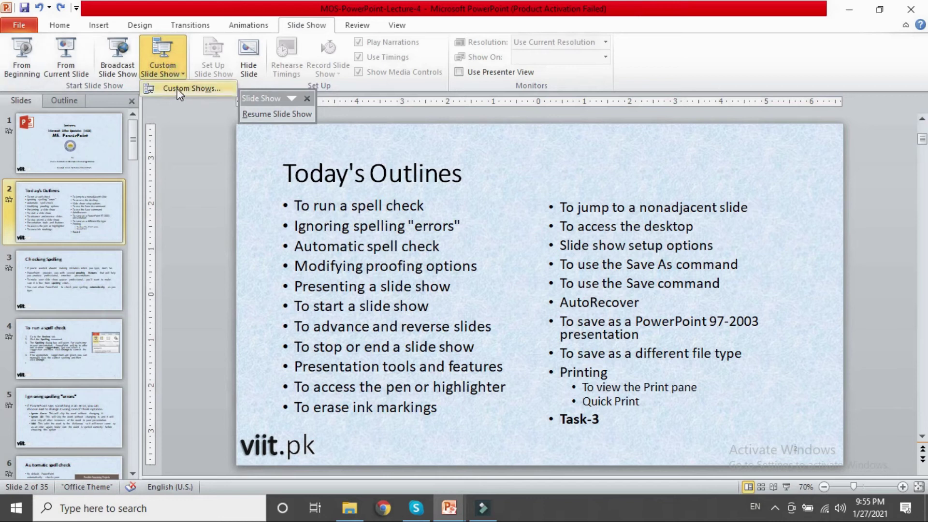
left_click(177, 87)
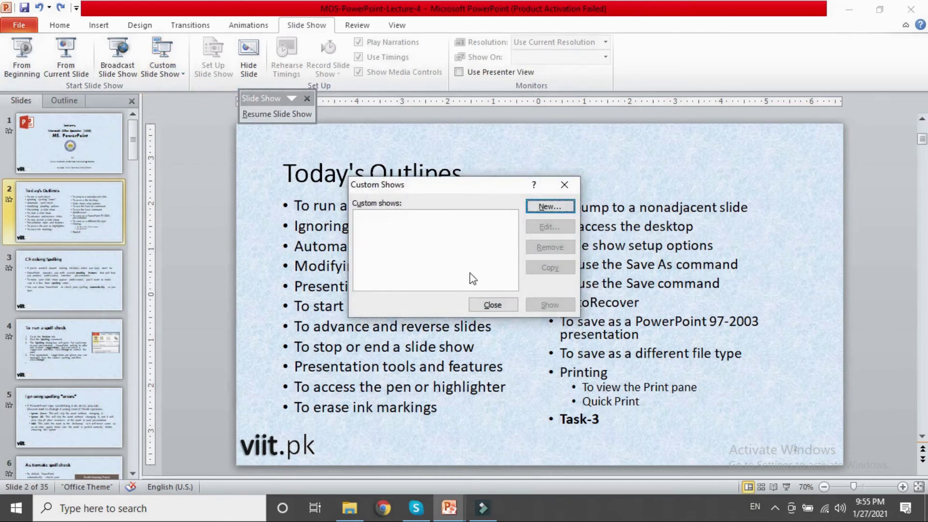
left_click(562, 209)
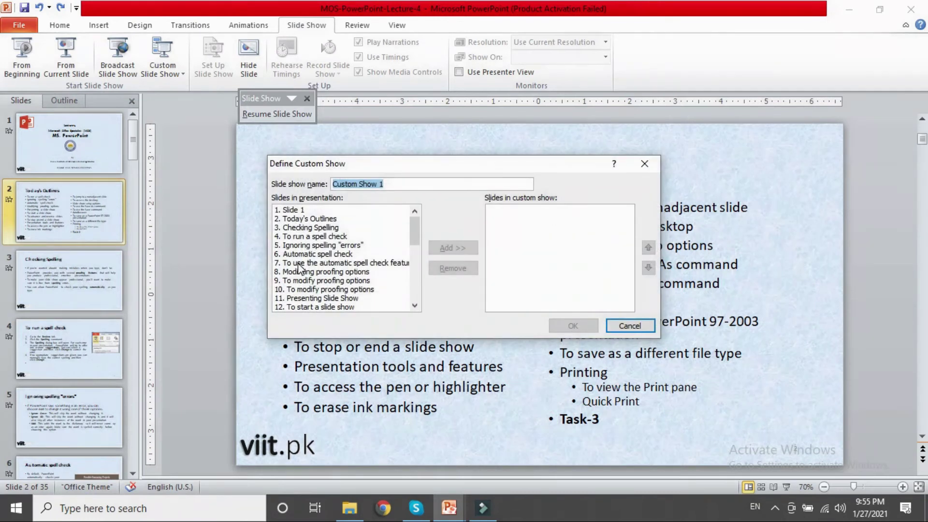
left_click(310, 236)
left_click(437, 247)
left_click(319, 272)
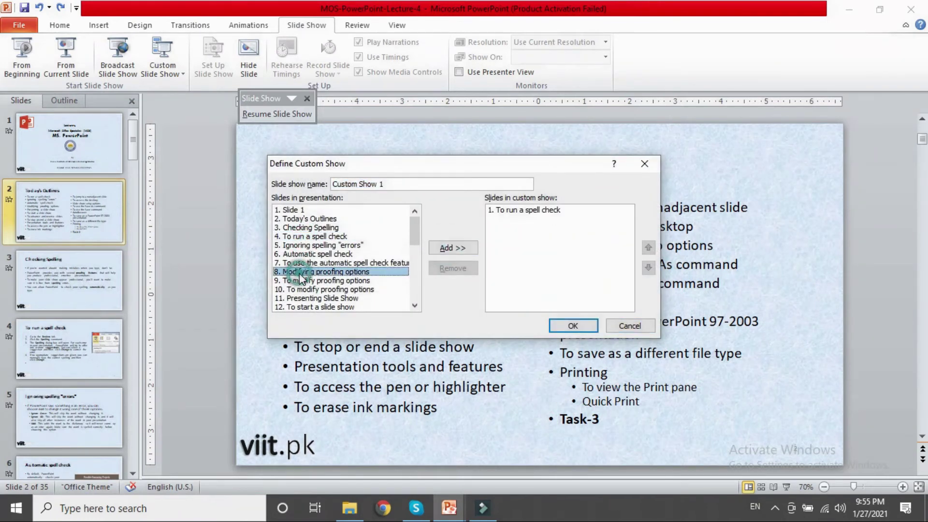
left_click(453, 248)
left_click(377, 289)
left_click(451, 249)
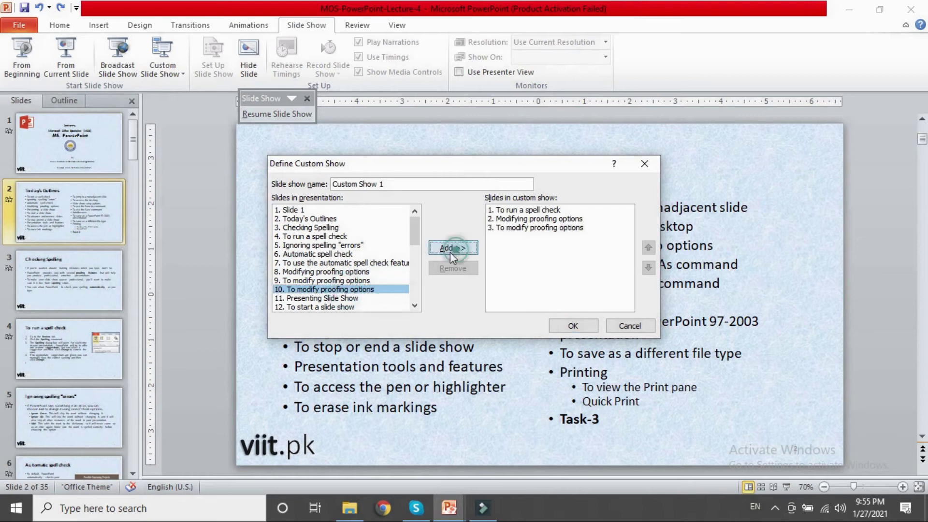
left_click(329, 307)
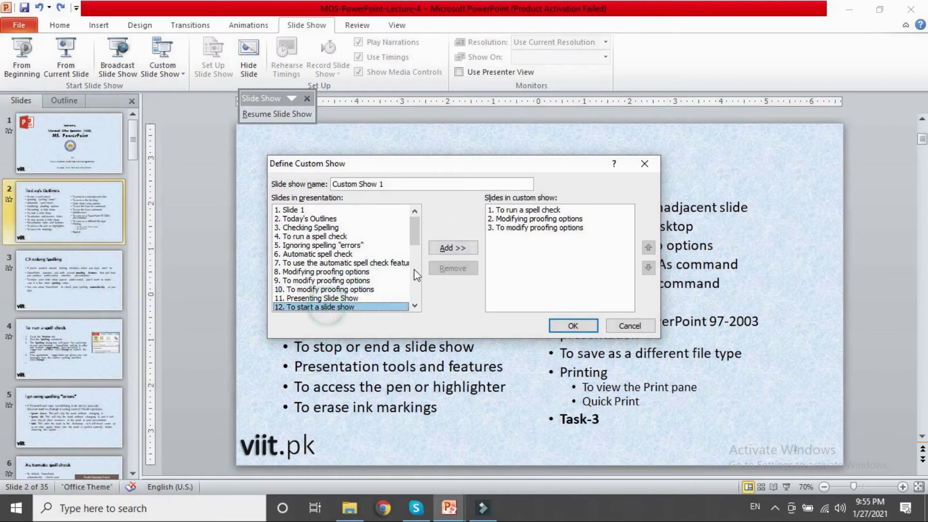
left_click(452, 249)
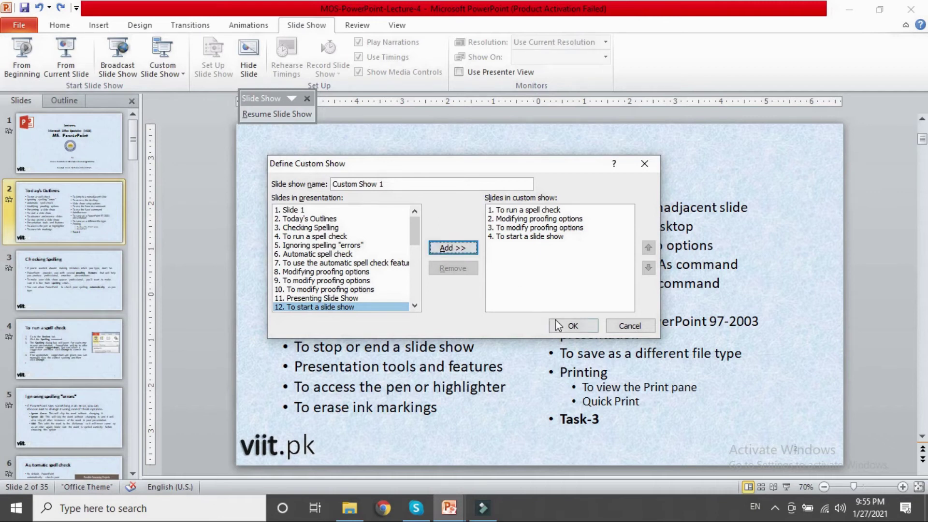
left_click(573, 326)
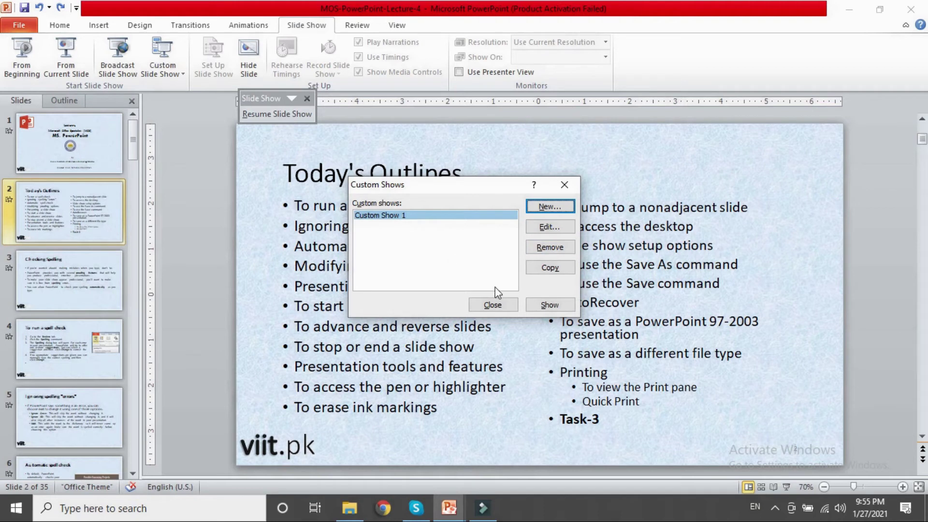
left_click(548, 305)
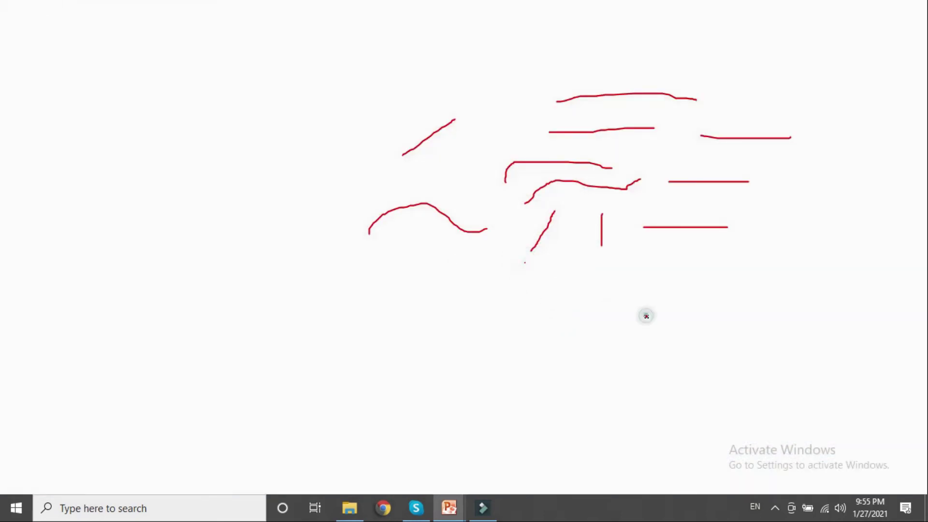
Advance to slide 21, Slide show setup options, and browse then dismiss the show's command menu and slide list.
key("Right")
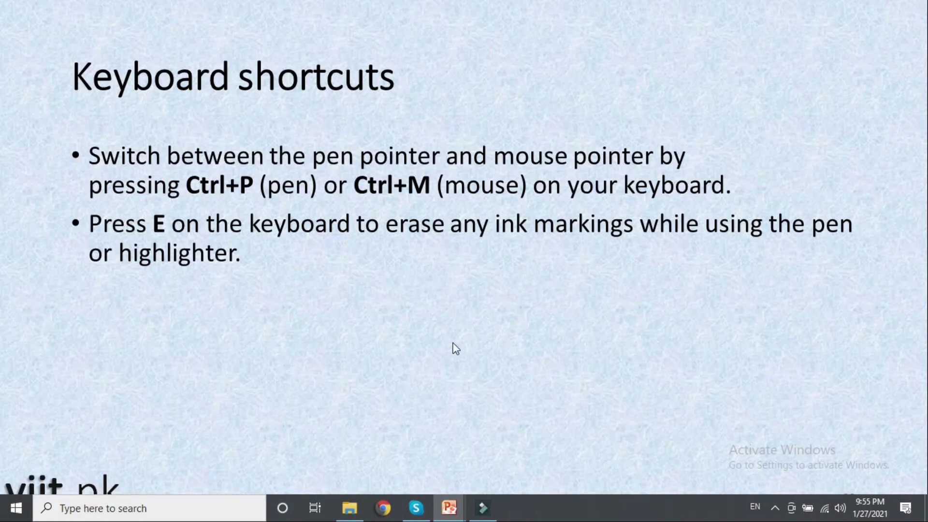
key("Right")
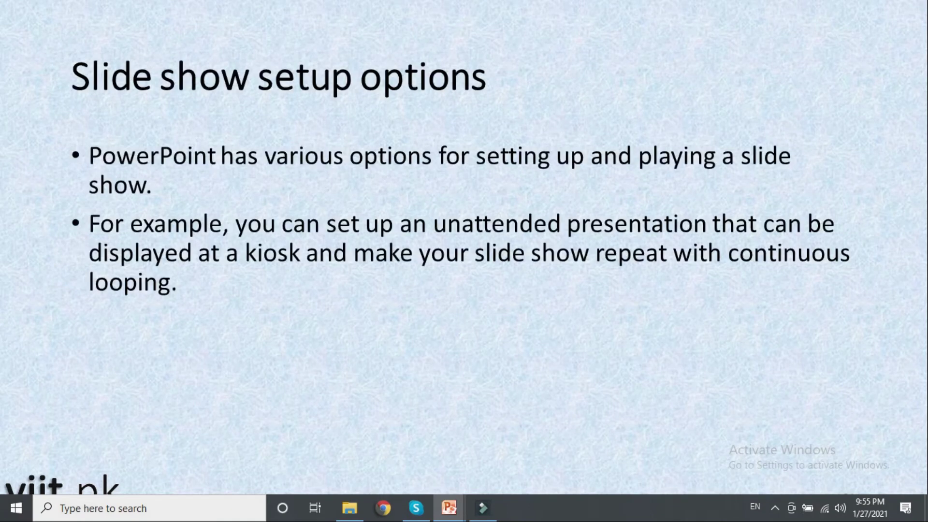
right_click(116, 438)
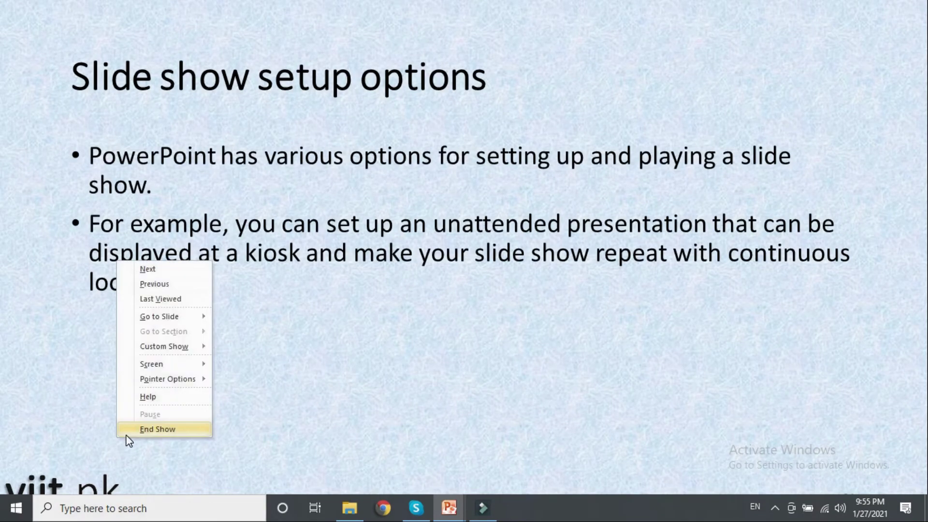
key("Escape")
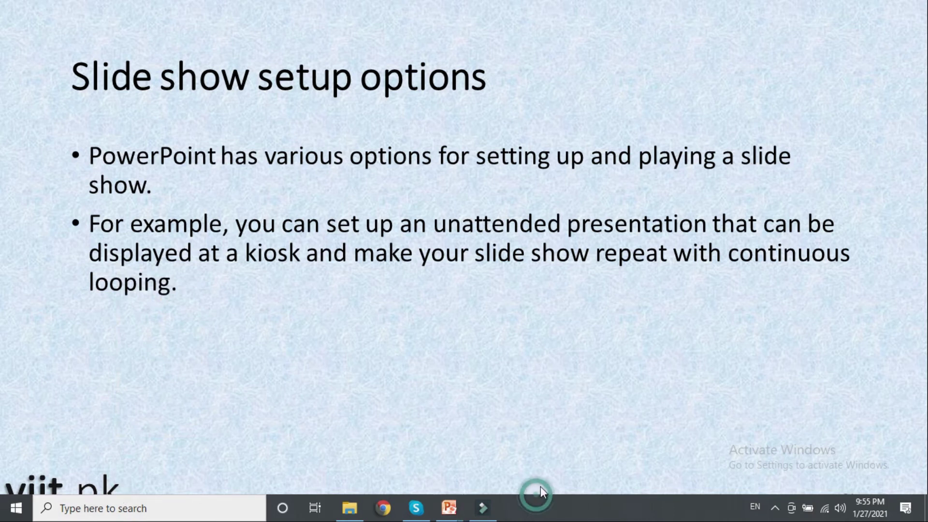
mouse_move(37, 512)
left_click(54, 508)
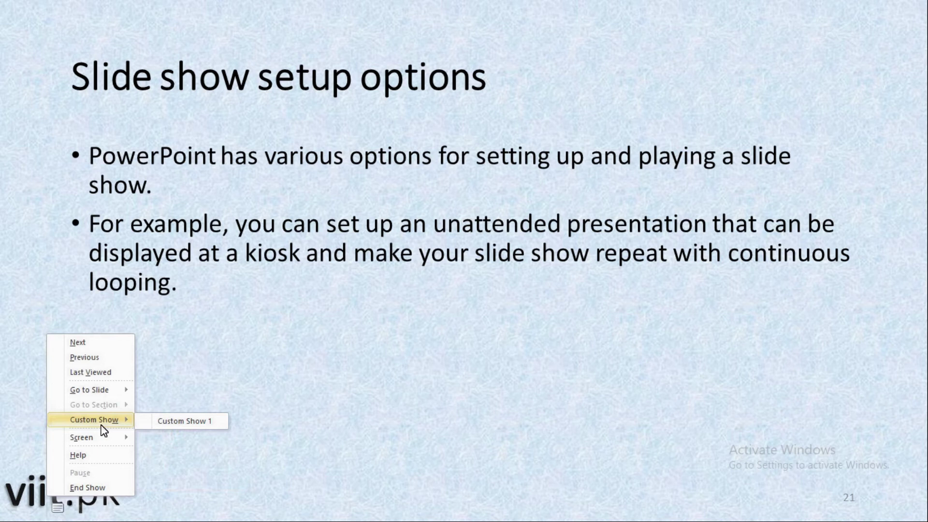
mouse_move(91, 390)
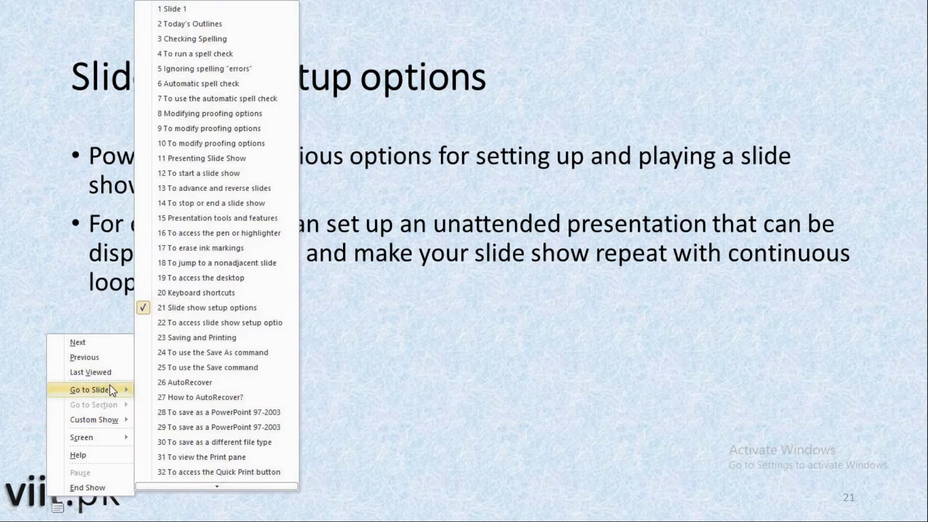
left_click(451, 315)
right_click(398, 298)
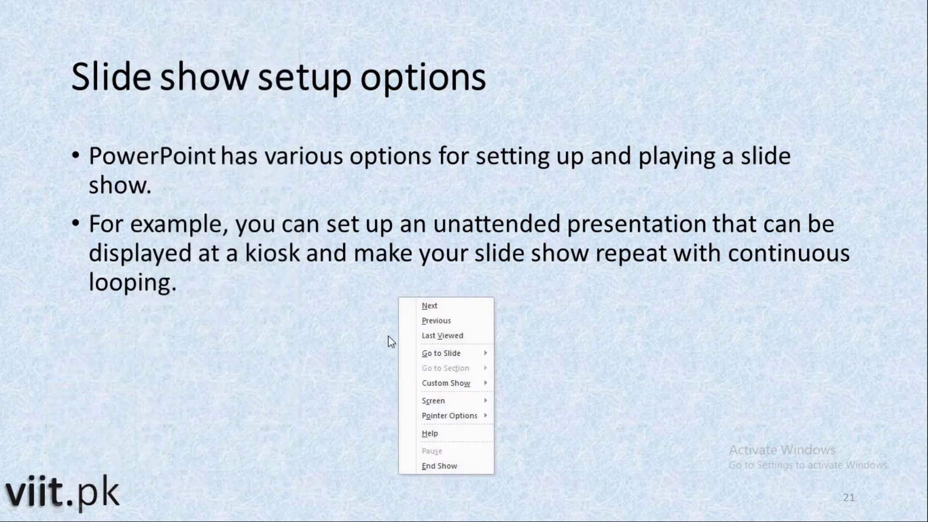
left_click(343, 268)
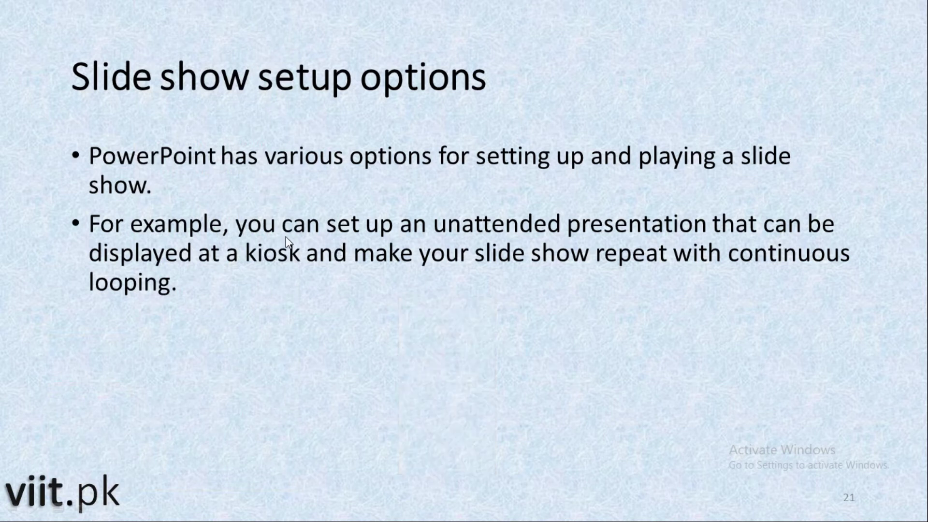
key("Escape")
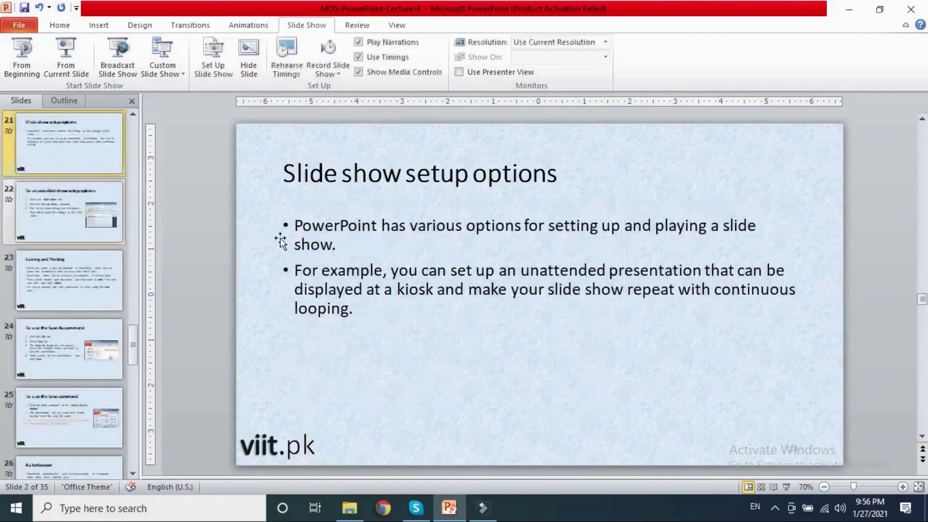
left_click(58, 224)
key("Down")
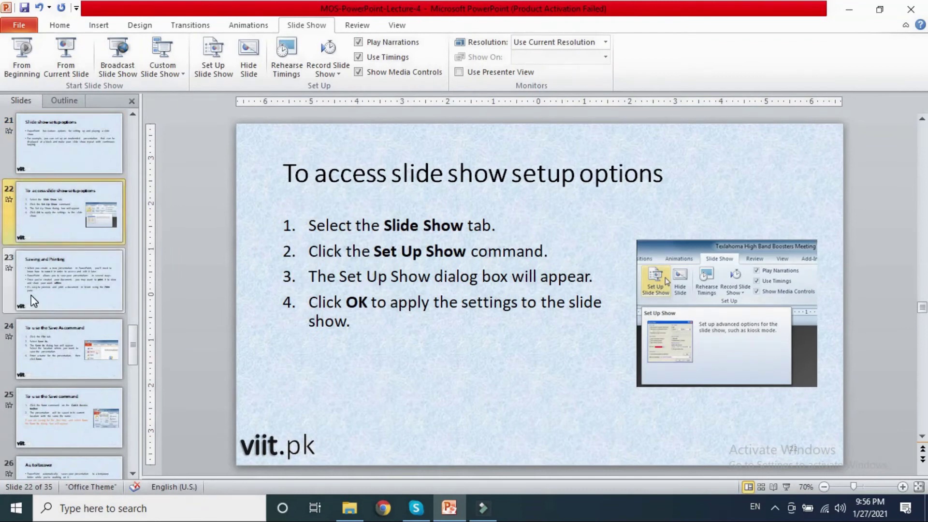
key("Down")
scroll(62, 197, "up", 10)
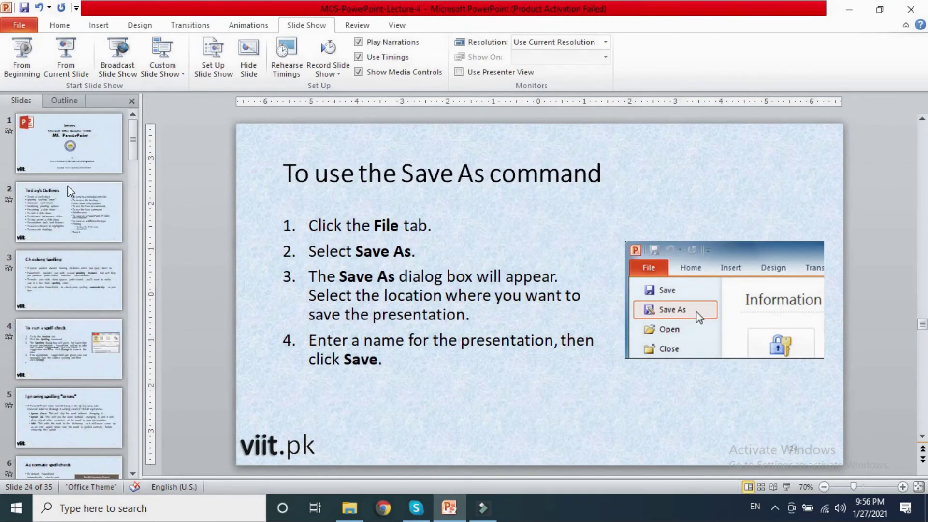
left_click(61, 197)
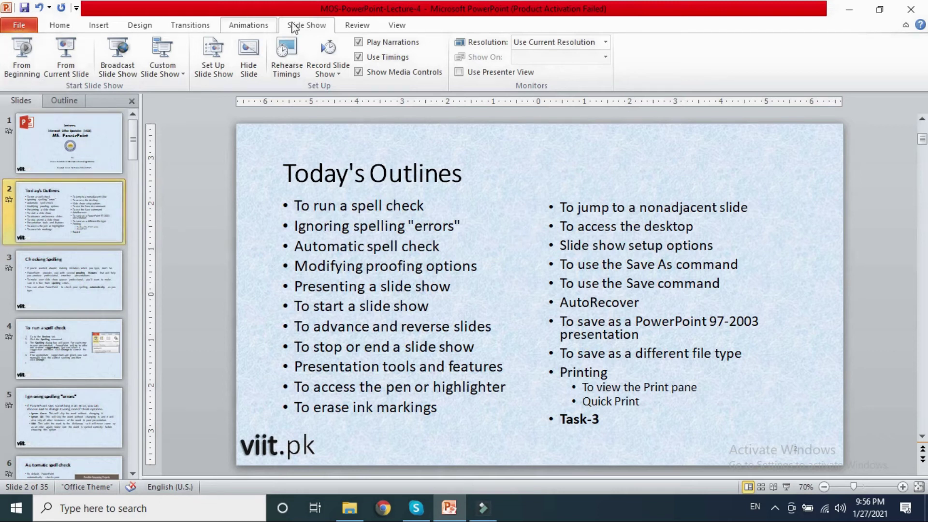
left_click(14, 28)
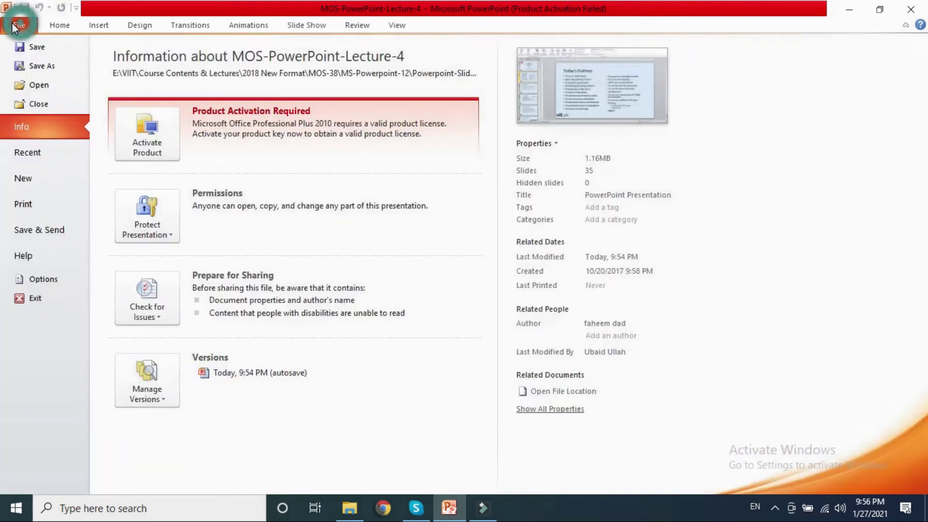
left_click(18, 25)
key("F12")
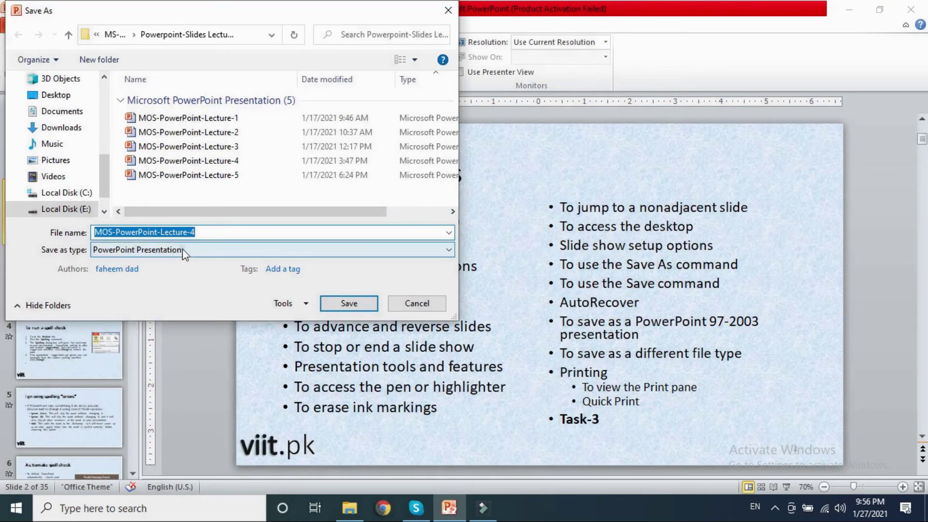
left_click(182, 248)
key("Escape")
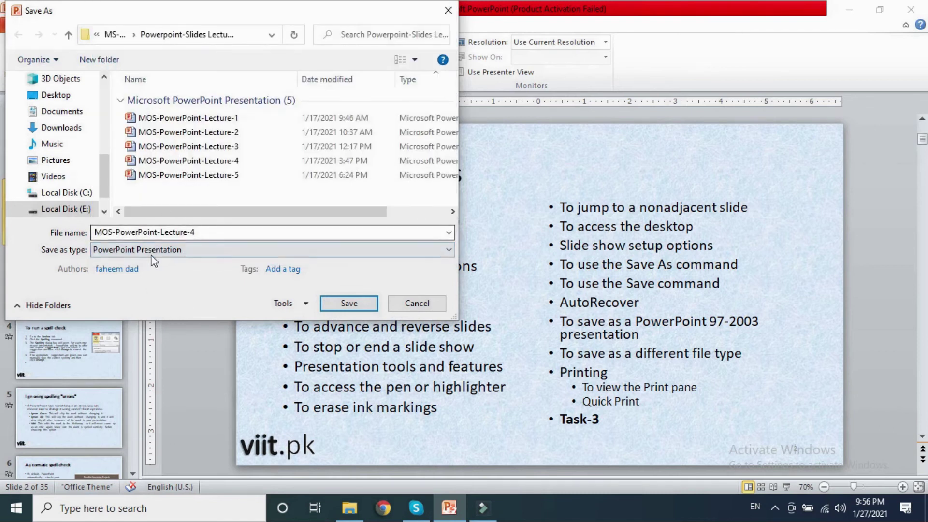
left_click(152, 251)
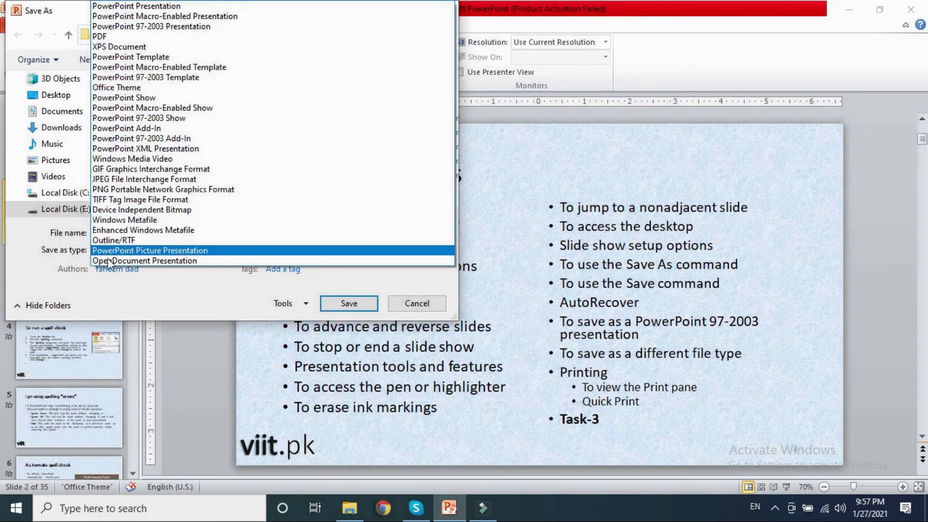
left_click(118, 290)
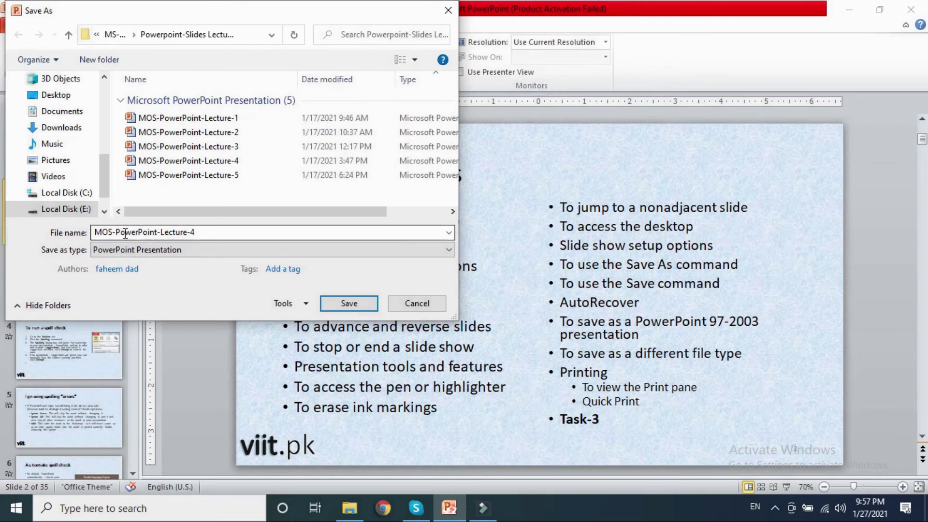
left_click(413, 304)
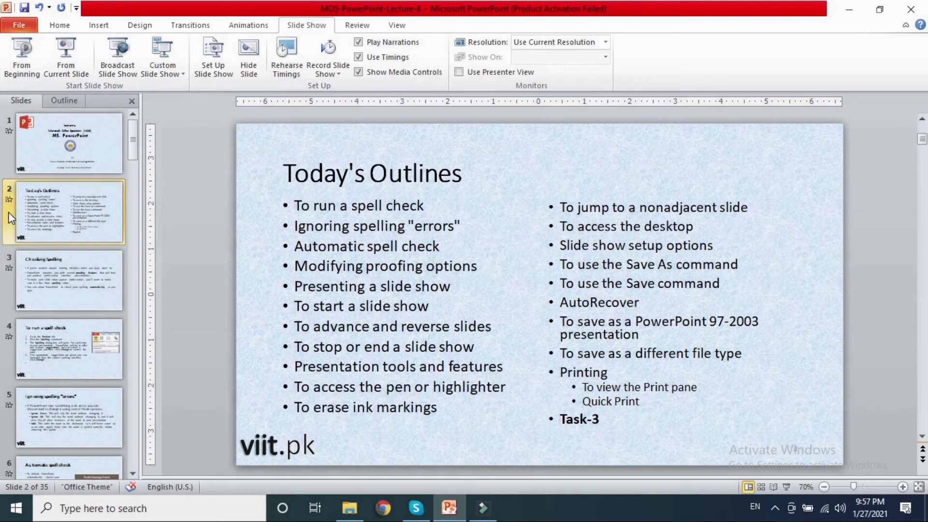
left_click(78, 135)
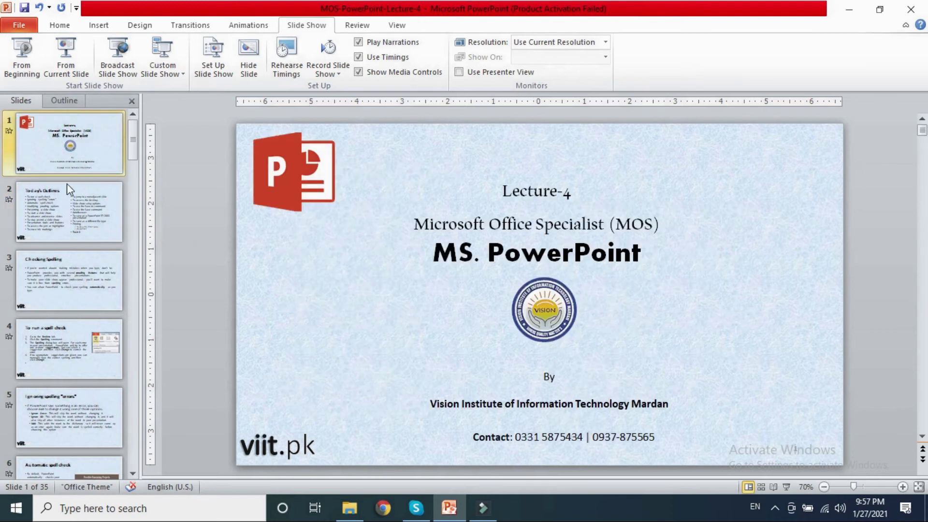
left_click(62, 214)
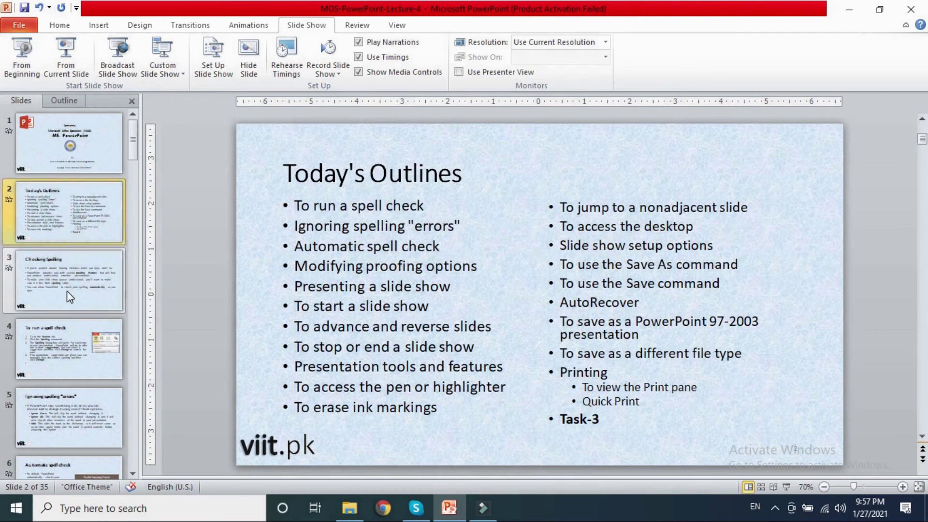
left_click(62, 283)
left_click(71, 223)
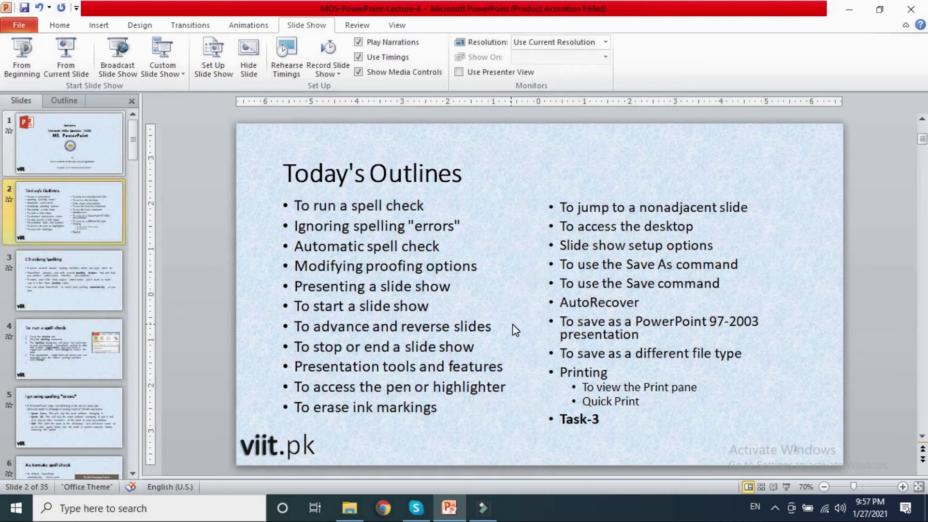
Check Manage Versions > Recover Unsaved Presentations and close the empty UnsavedFiles folder.
left_click(17, 26)
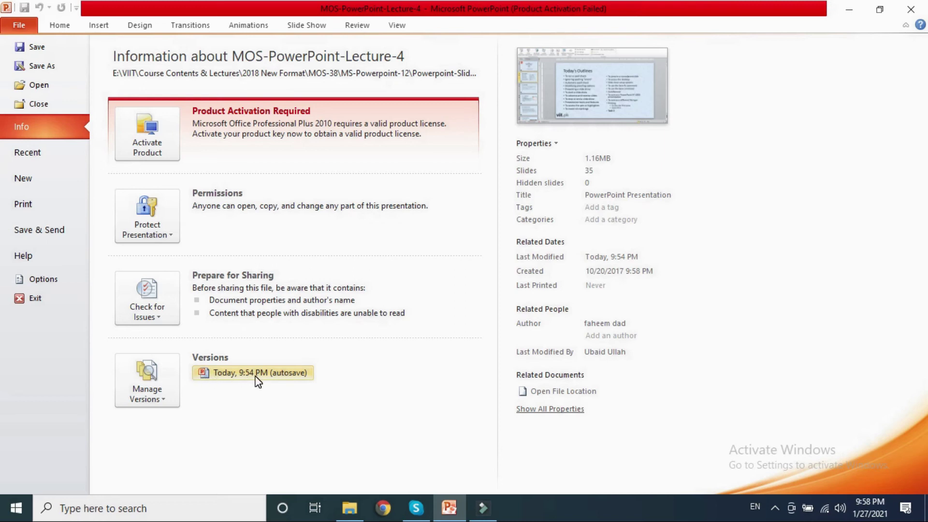
left_click(51, 30)
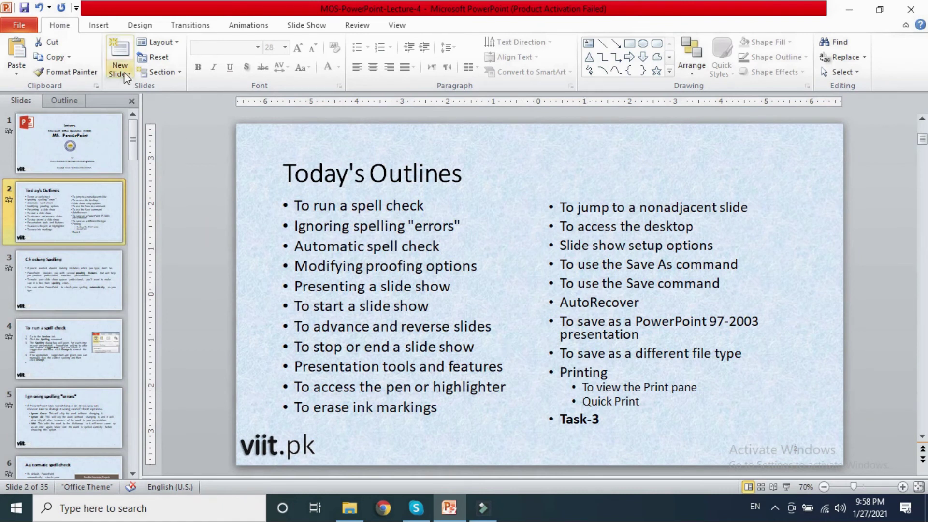
left_click(19, 25)
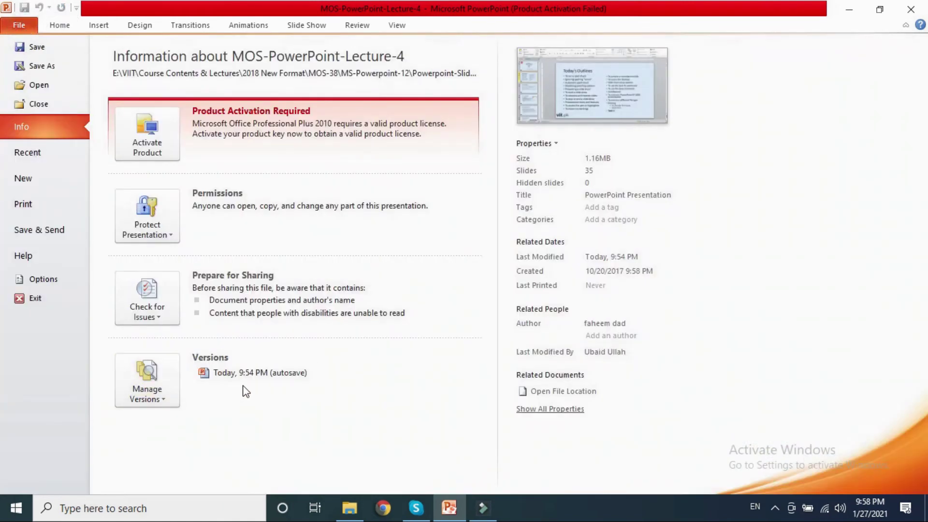
left_click(151, 379)
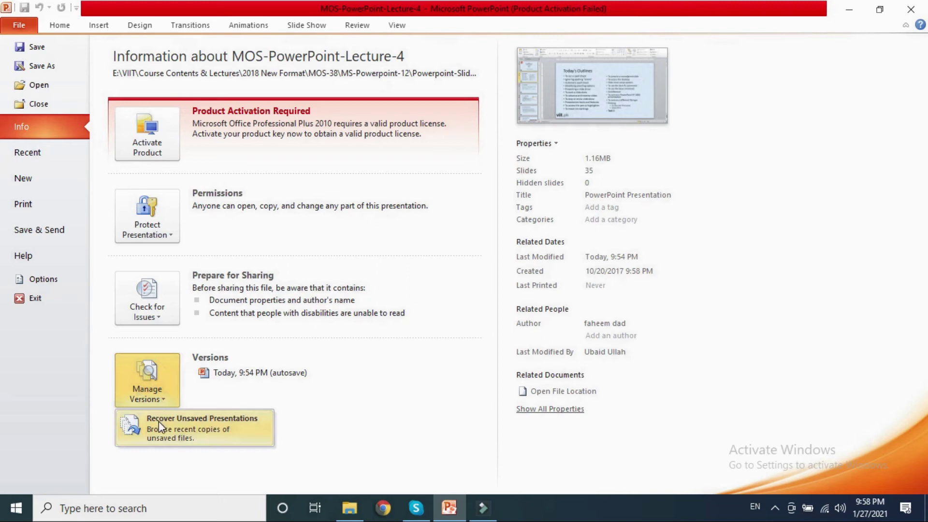
left_click(158, 421)
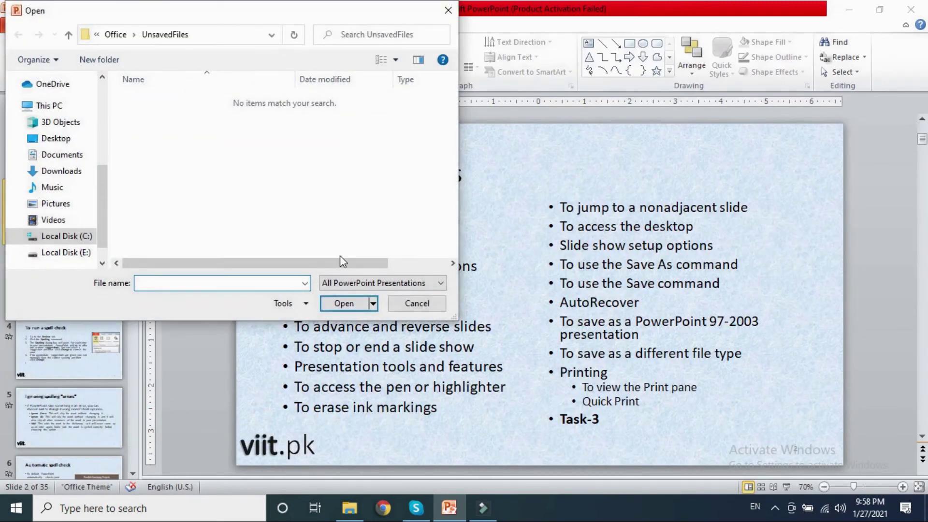
left_click(416, 303)
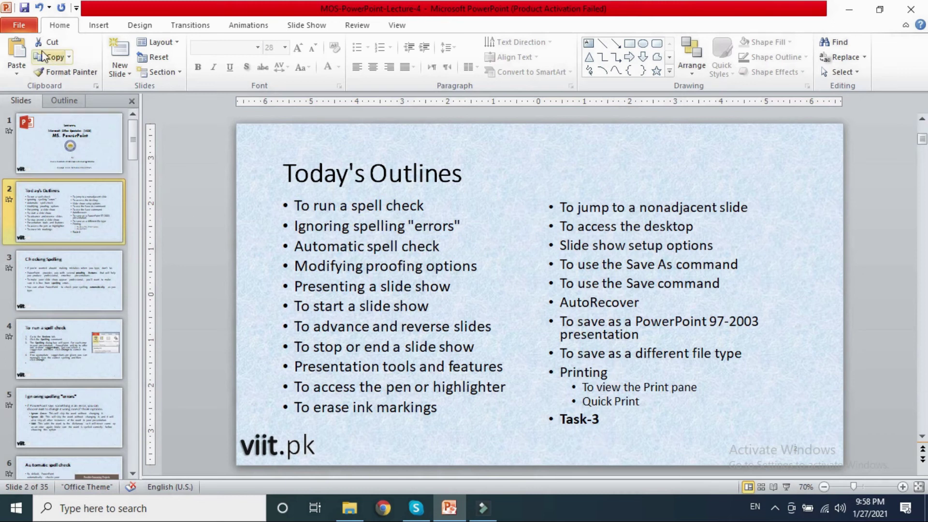
Open the Print page to show the print settings and preview.
left_click(23, 27)
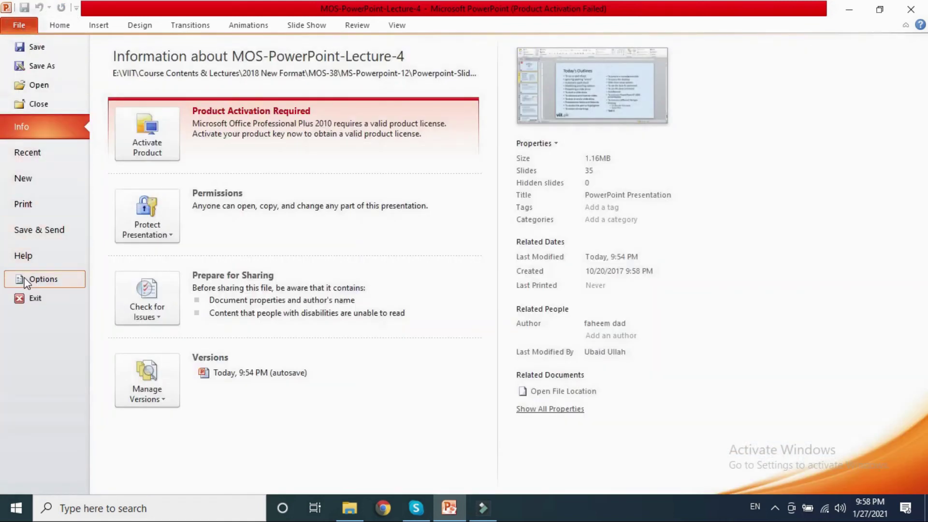
left_click(20, 207)
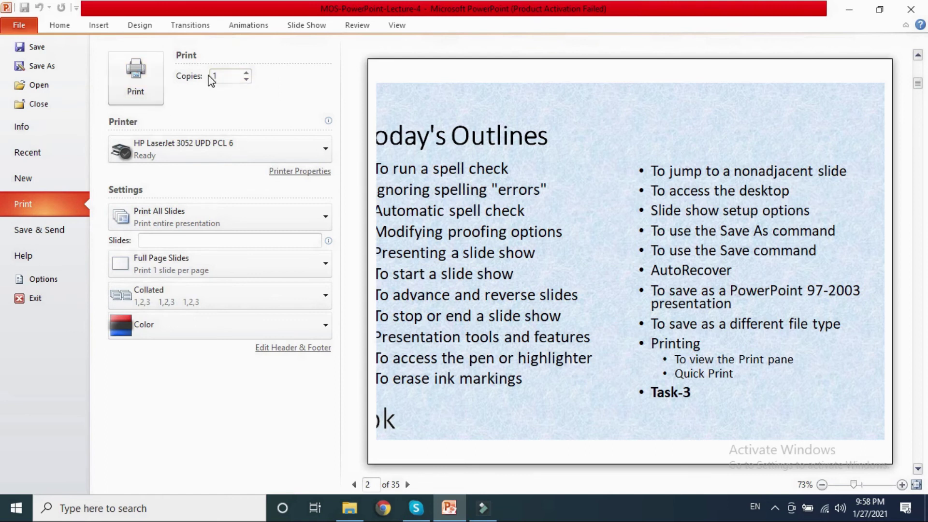
left_click(138, 76)
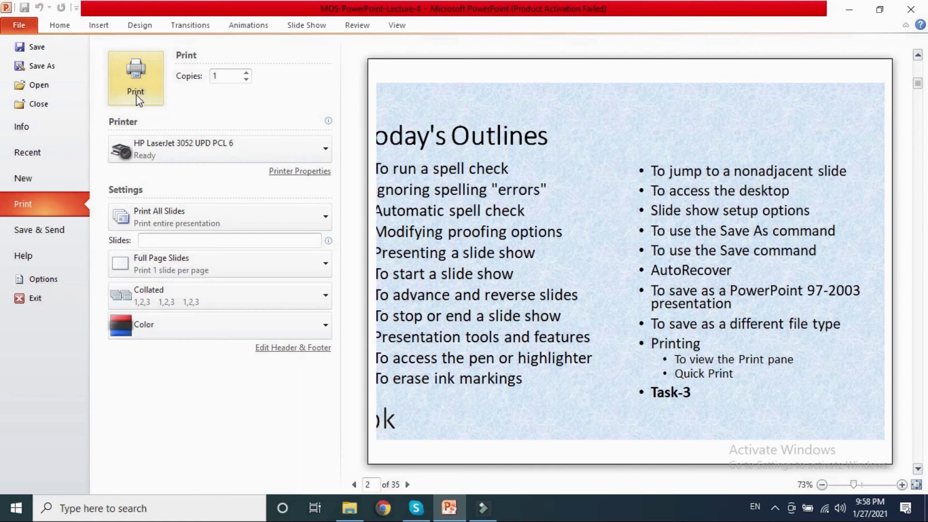
Try Print Selection, Print Current Slide and Custom Range, then settle on Print All Slides.
left_click(153, 216)
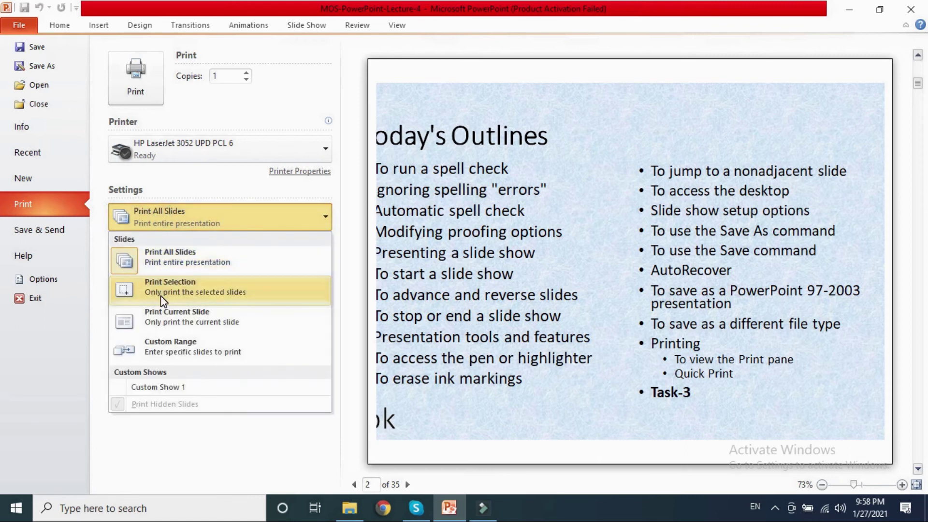
left_click(160, 290)
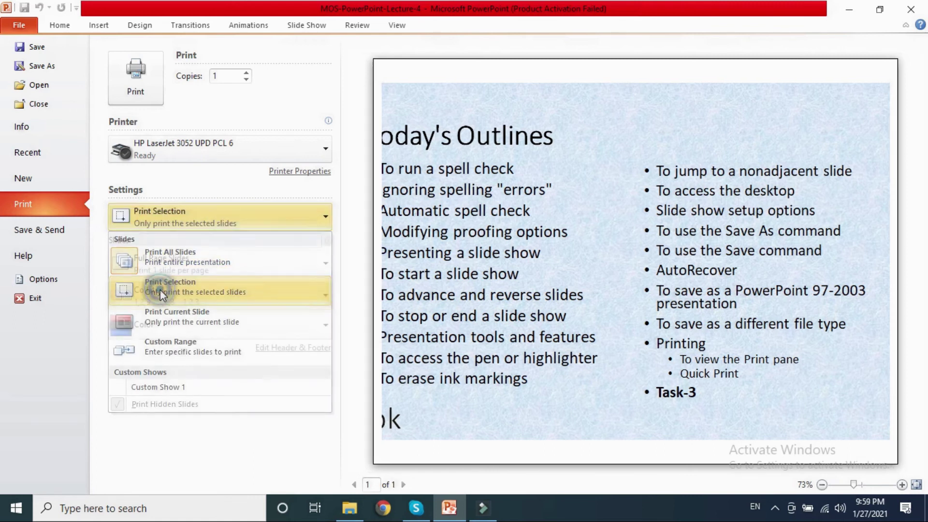
left_click(156, 212)
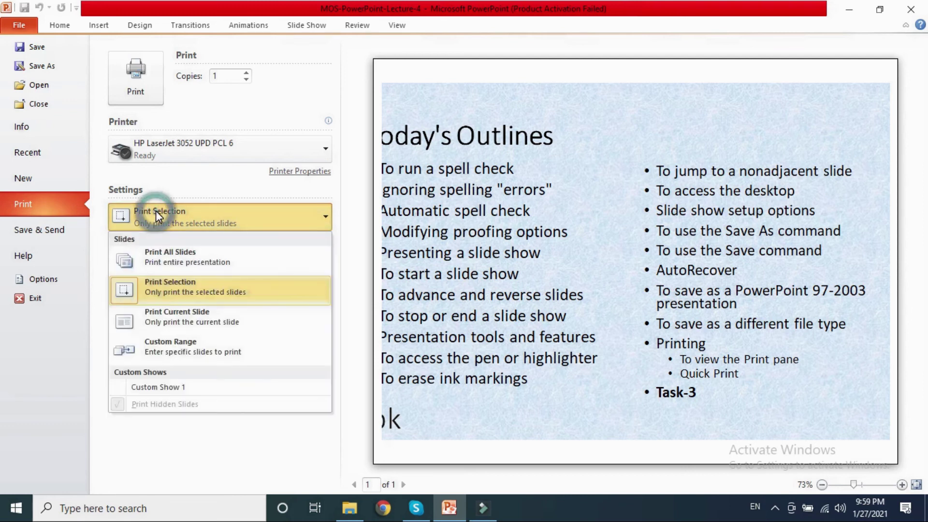
left_click(170, 319)
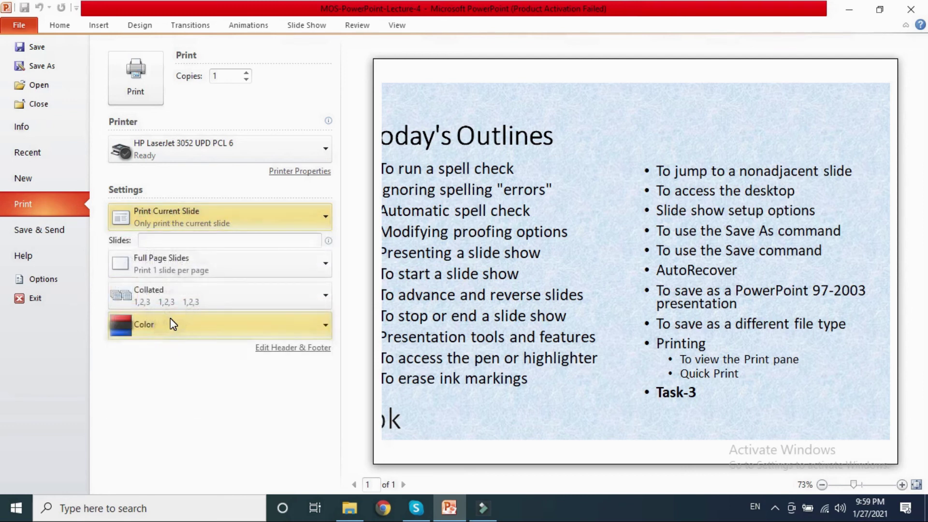
left_click(177, 214)
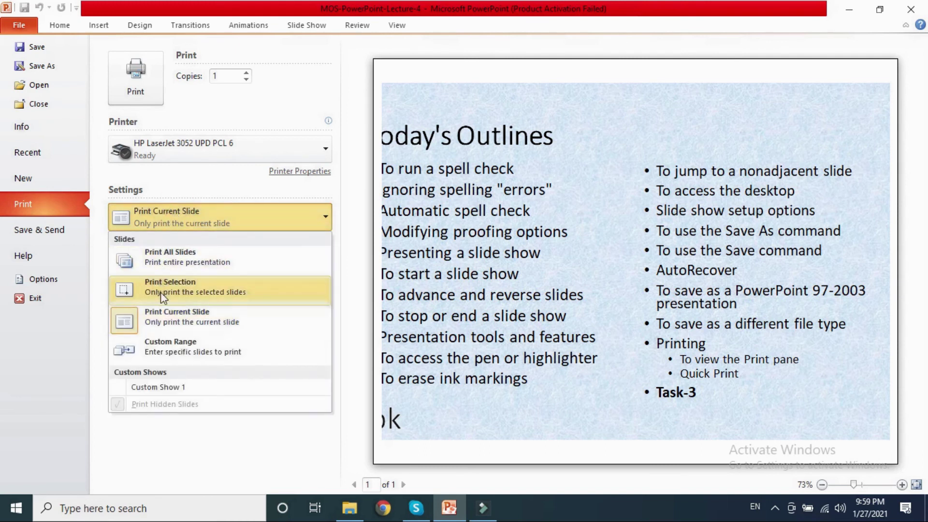
left_click(153, 346)
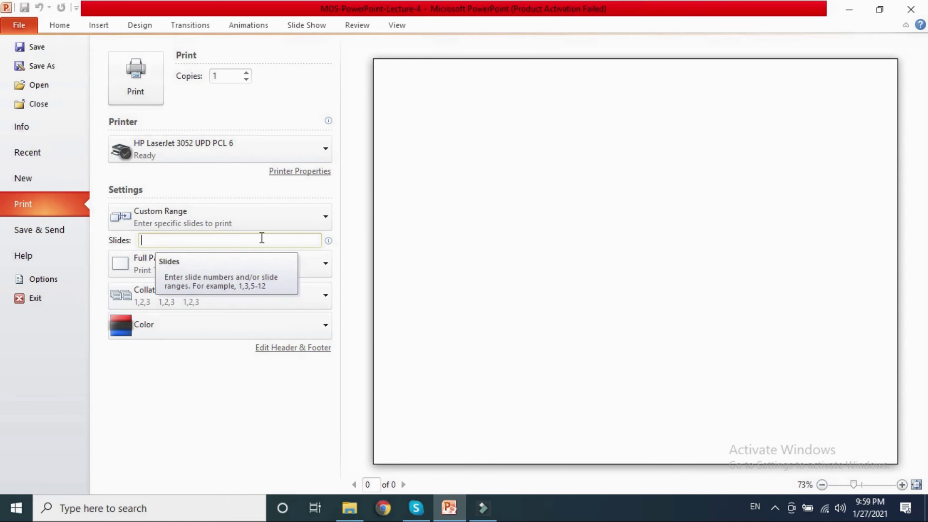
left_click(178, 216)
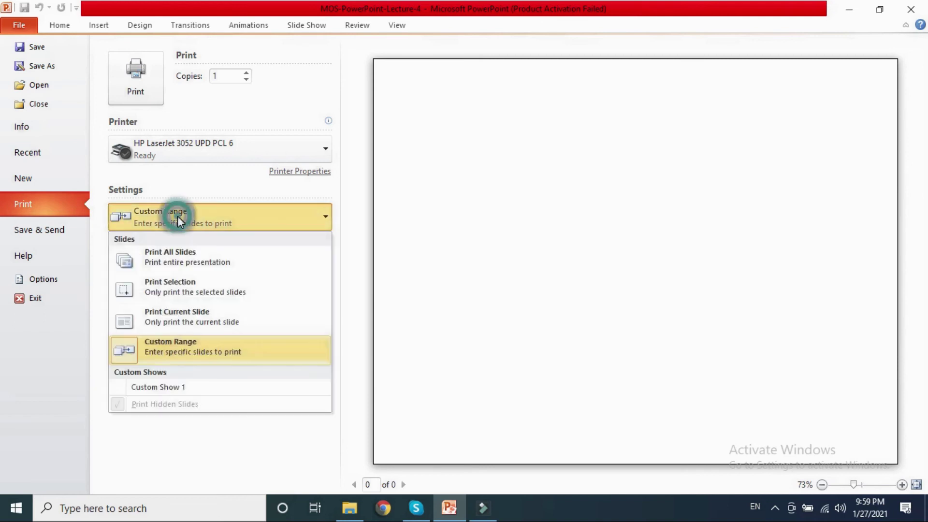
left_click(164, 253)
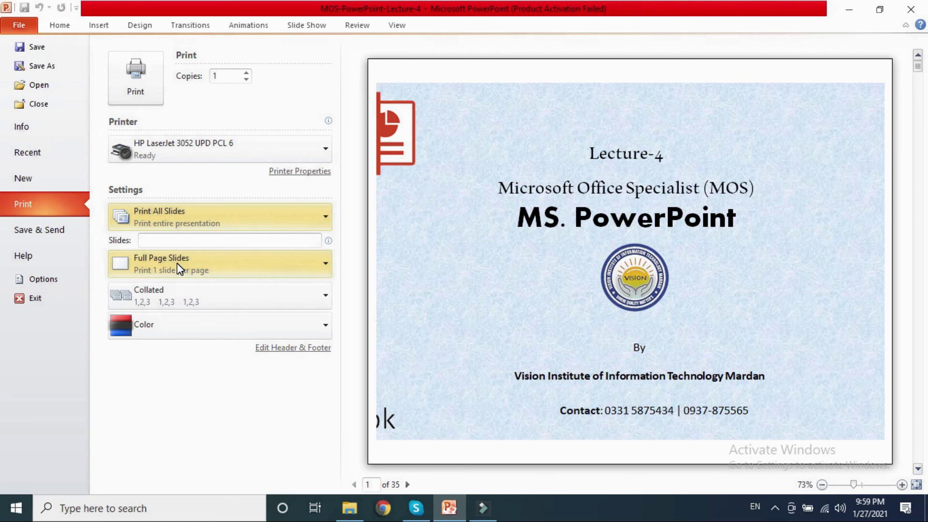
Preview the Notes Pages and Outline print layouts.
left_click(177, 263)
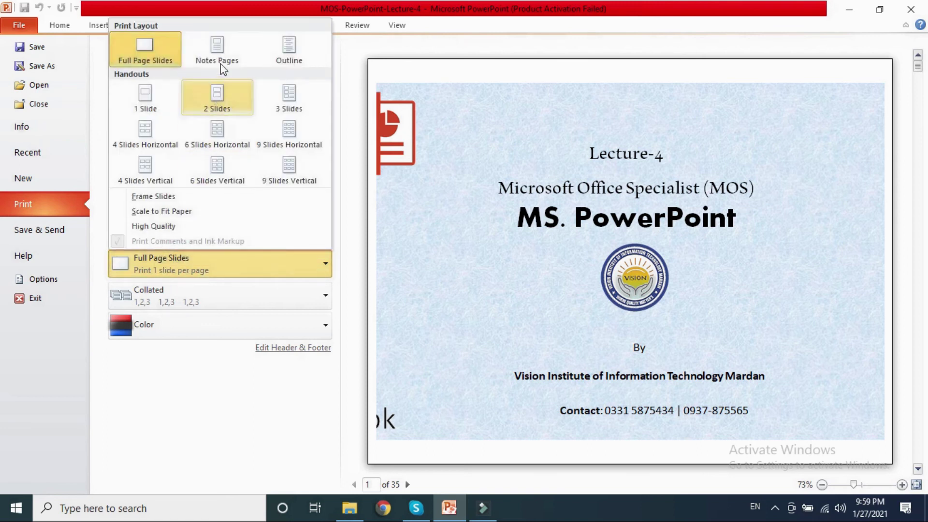
left_click(222, 51)
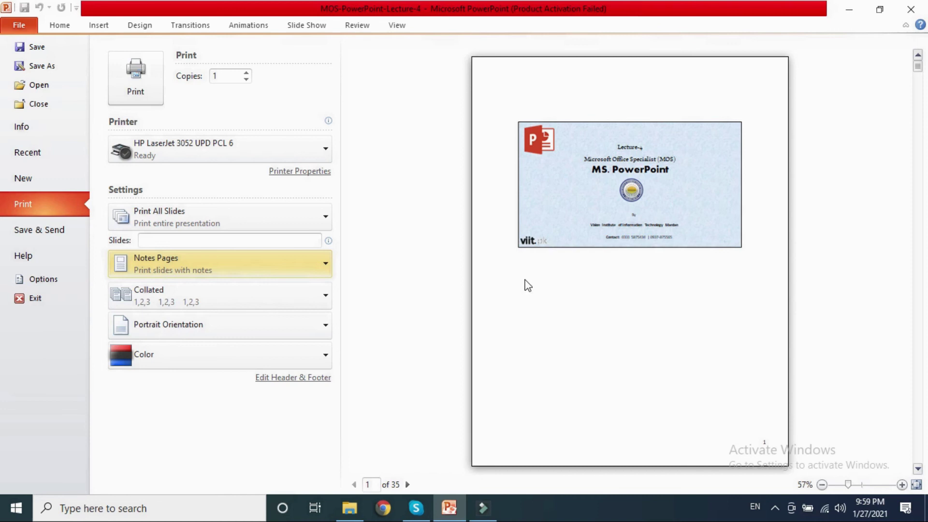
left_click(185, 263)
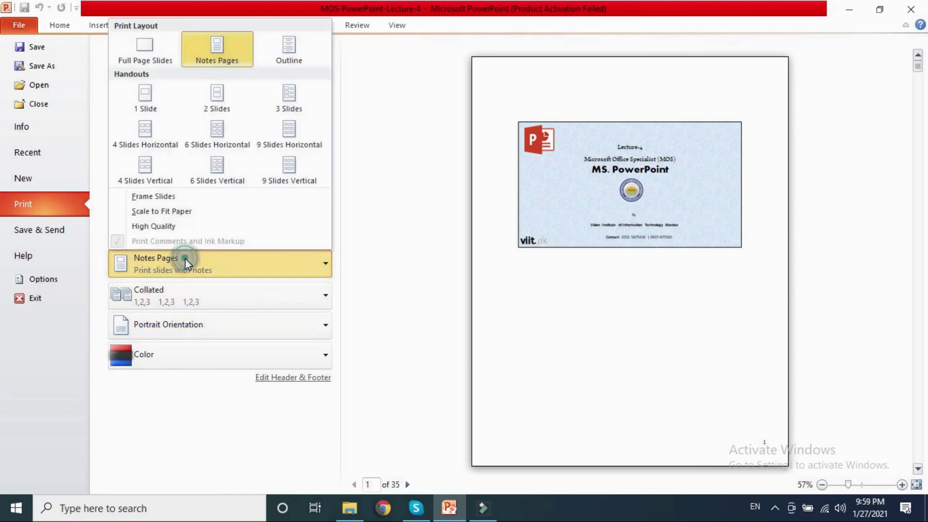
left_click(296, 49)
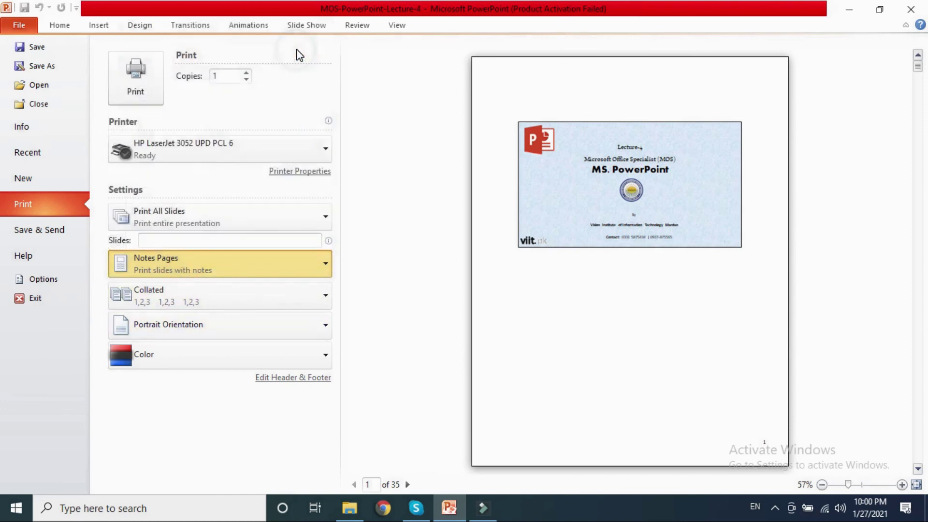
Preview handout layouts with 1, 2, 3 and 4 horizontal slides per page.
left_click(186, 263)
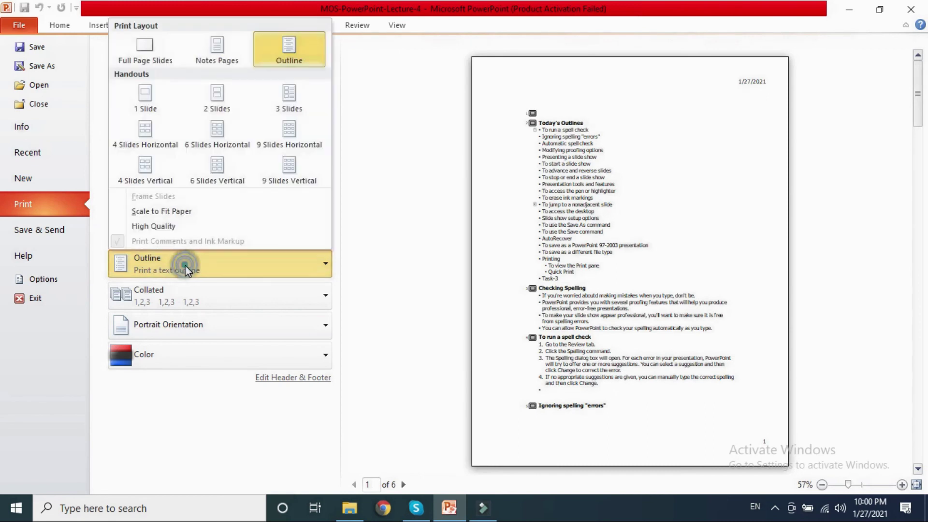
left_click(142, 94)
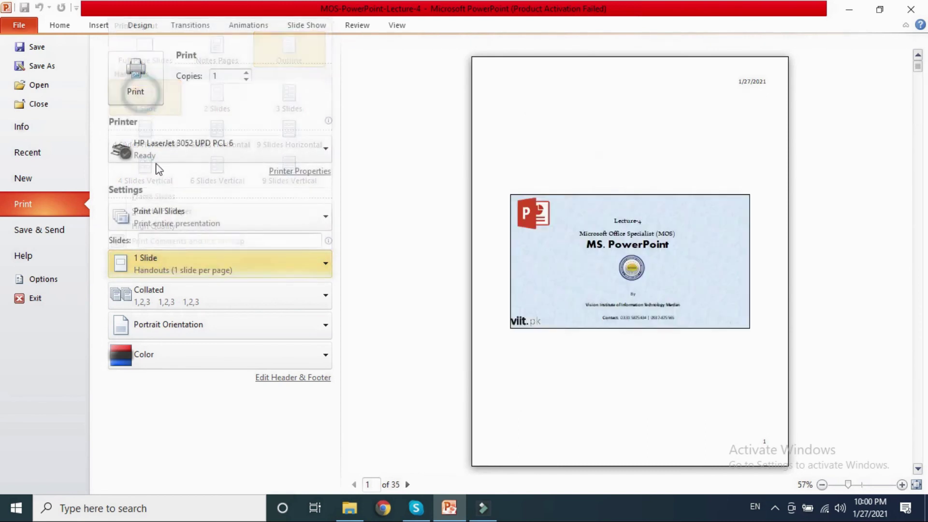
left_click(182, 269)
left_click(225, 94)
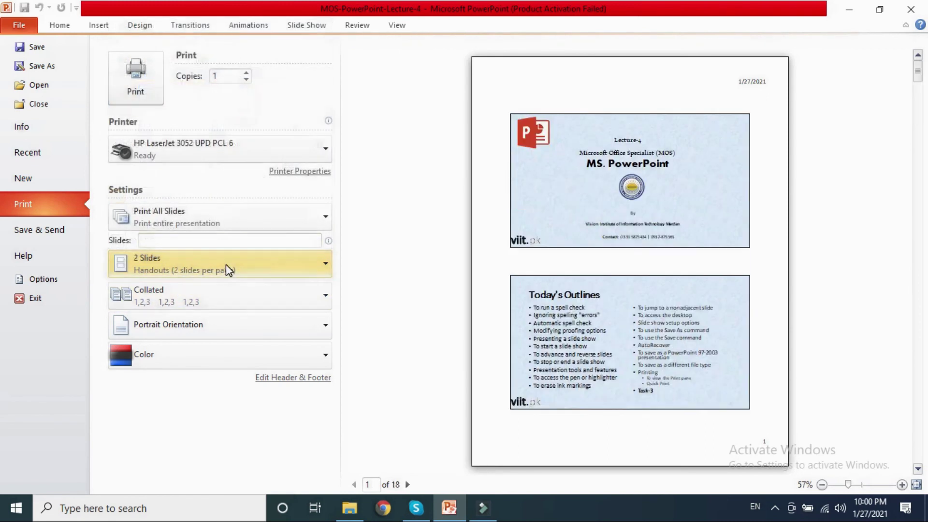
left_click(230, 263)
left_click(301, 98)
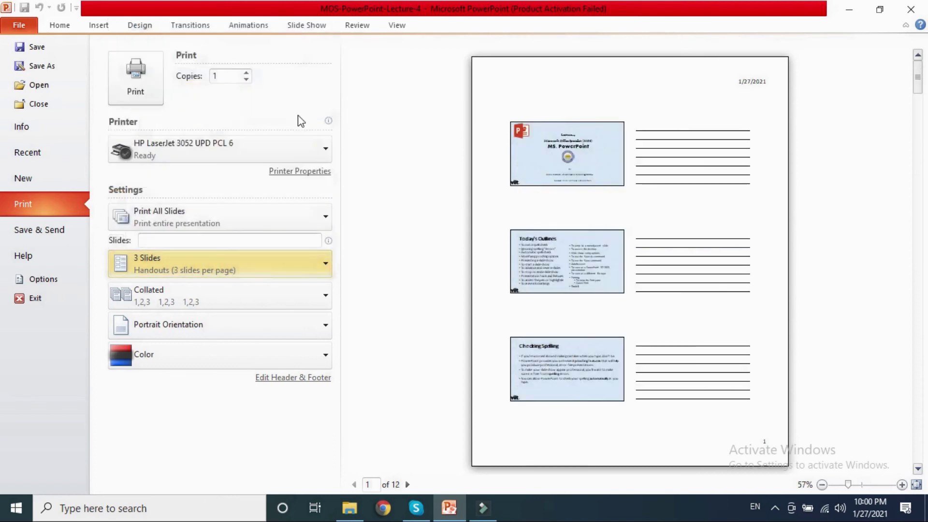
left_click(213, 268)
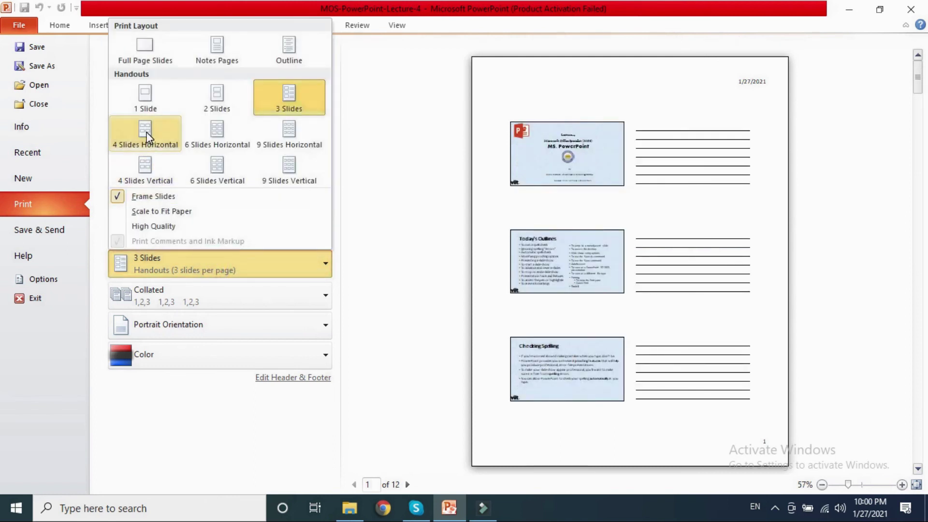
left_click(145, 131)
Settle on the Full Page Slides layout, one slide per page.
left_click(163, 269)
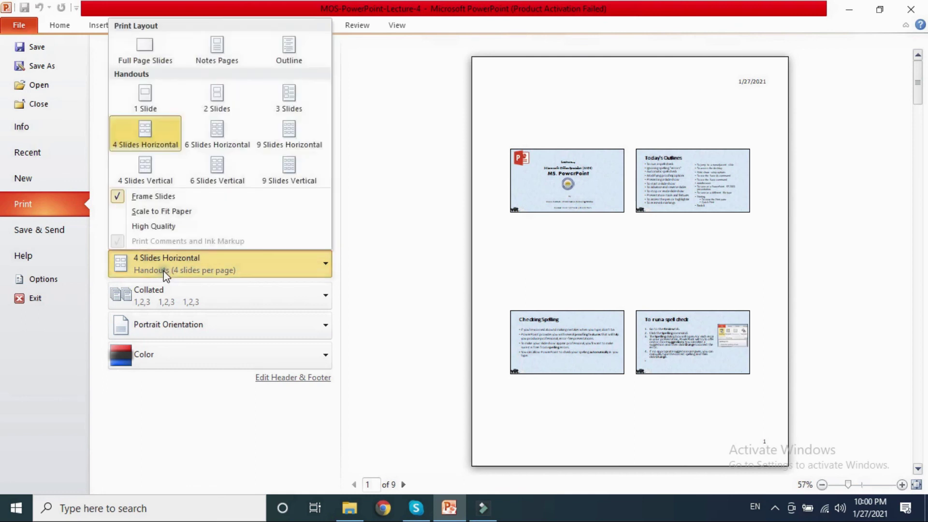
left_click(152, 103)
left_click(176, 269)
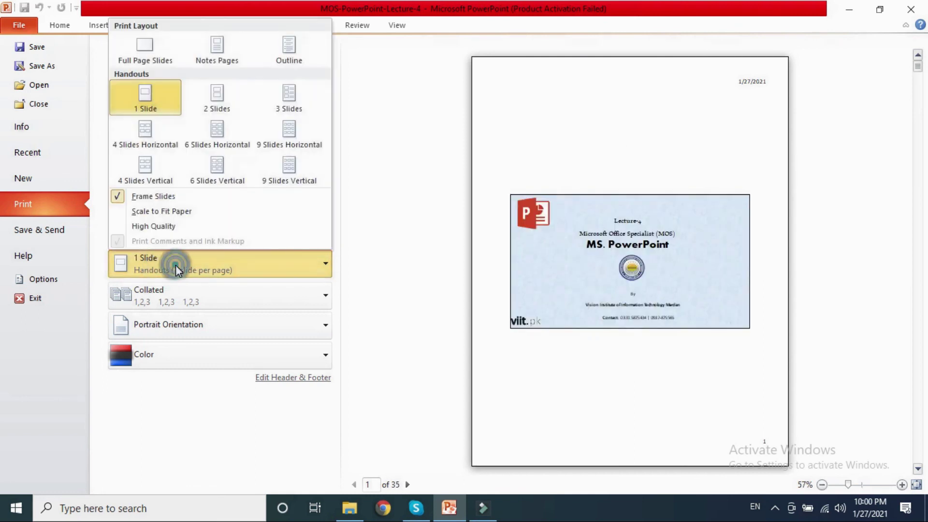
left_click(176, 265)
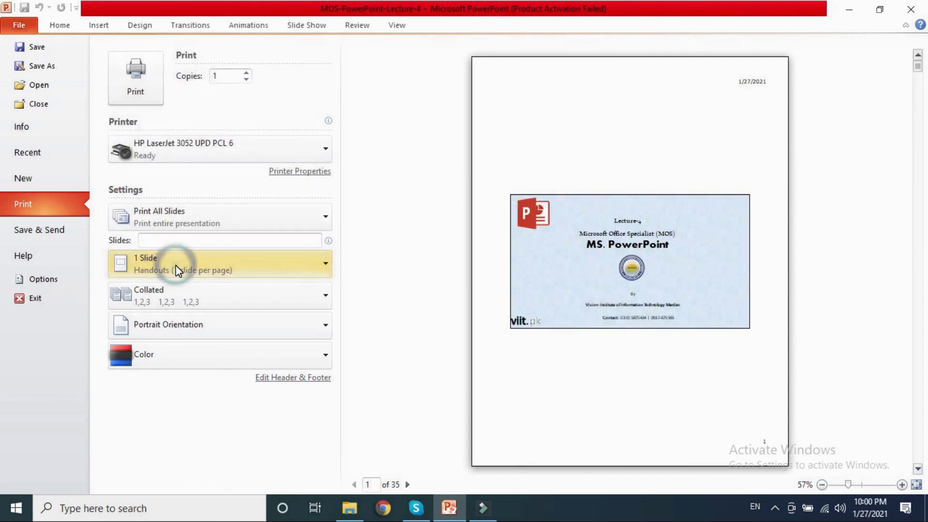
left_click(175, 266)
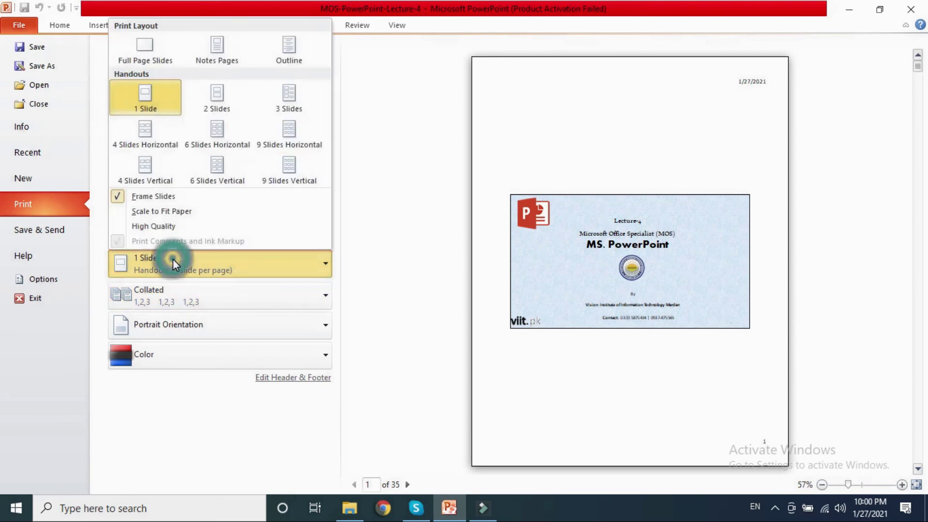
left_click(151, 58)
left_click(155, 292)
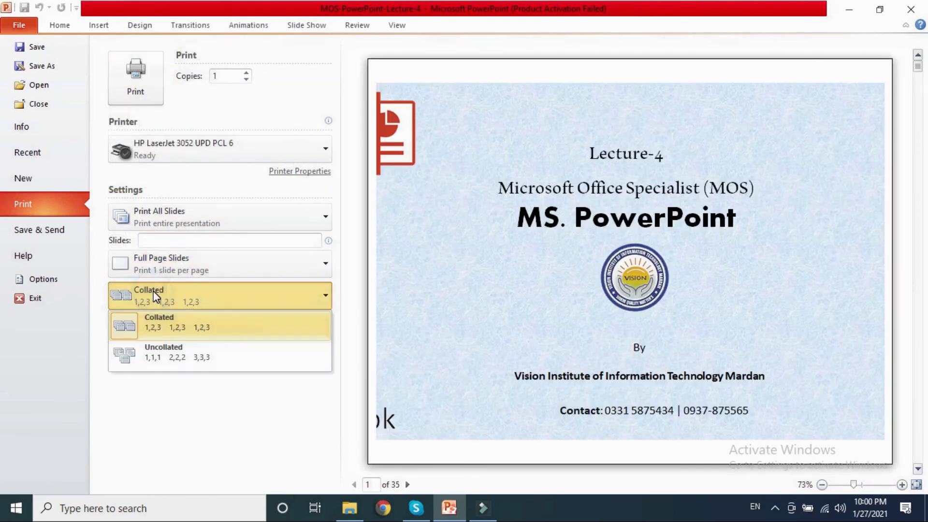
Try printing copies Uncollated, then switch back to Collated.
left_click(155, 295)
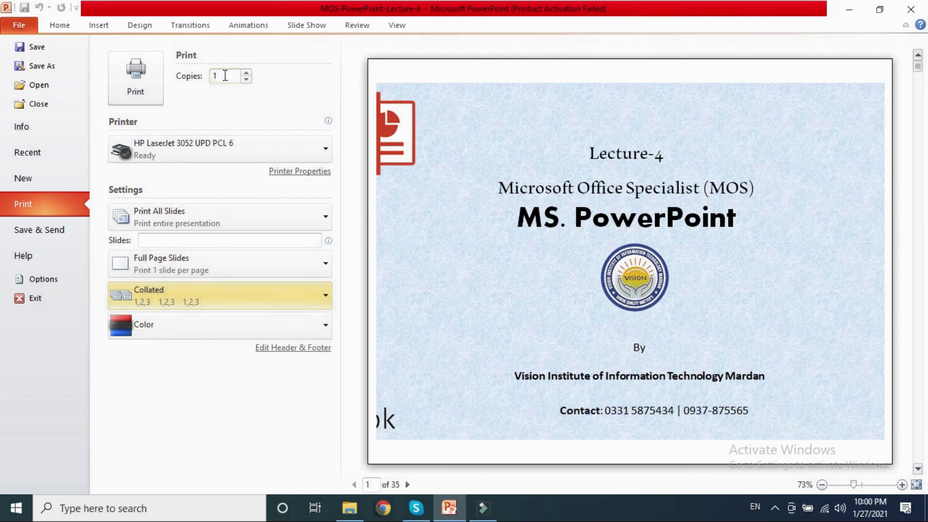
left_click(167, 298)
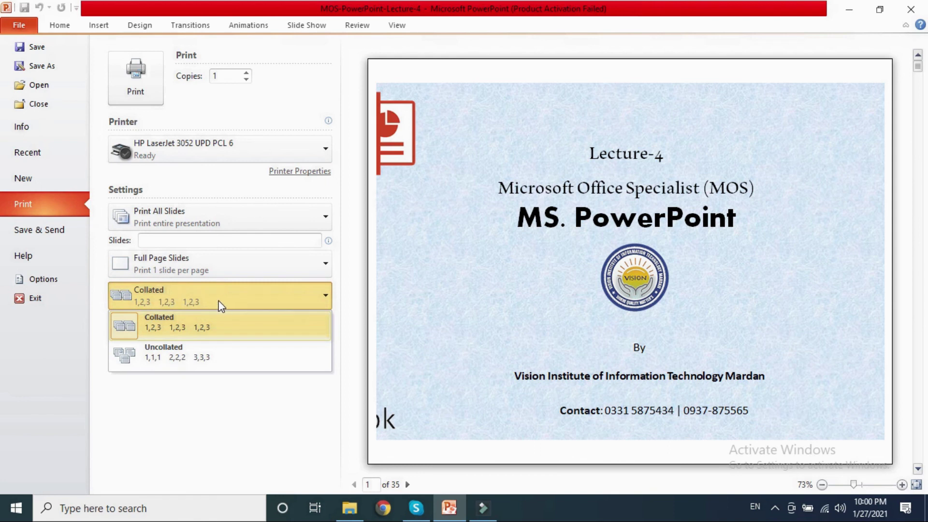
left_click(192, 301)
left_click(184, 302)
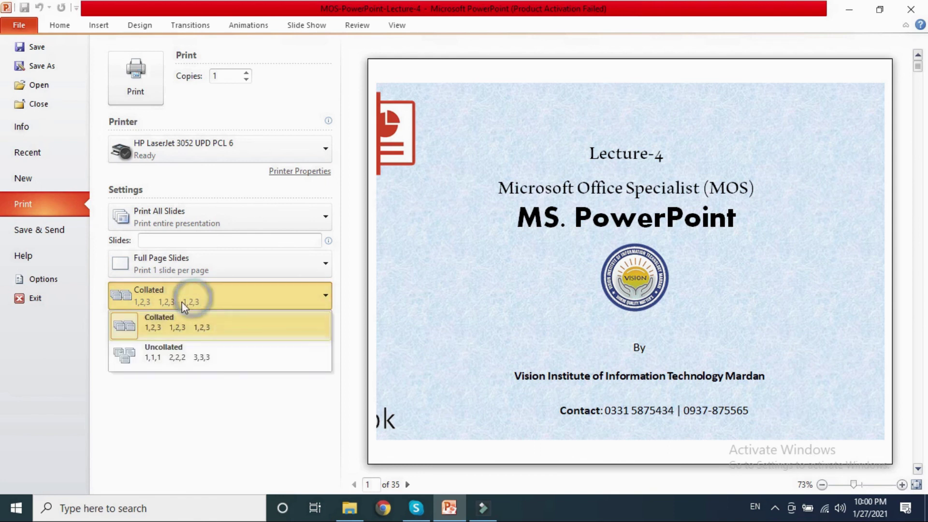
left_click(155, 356)
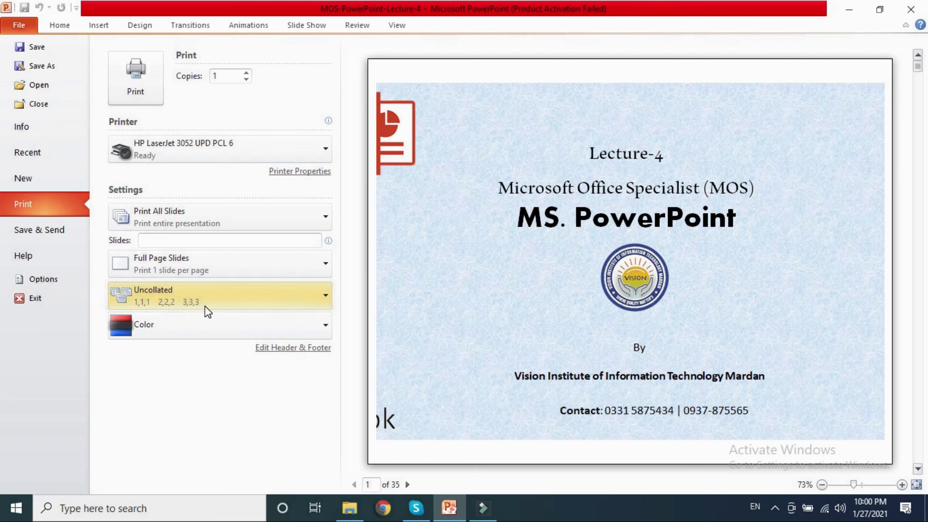
left_click(193, 300)
left_click(162, 323)
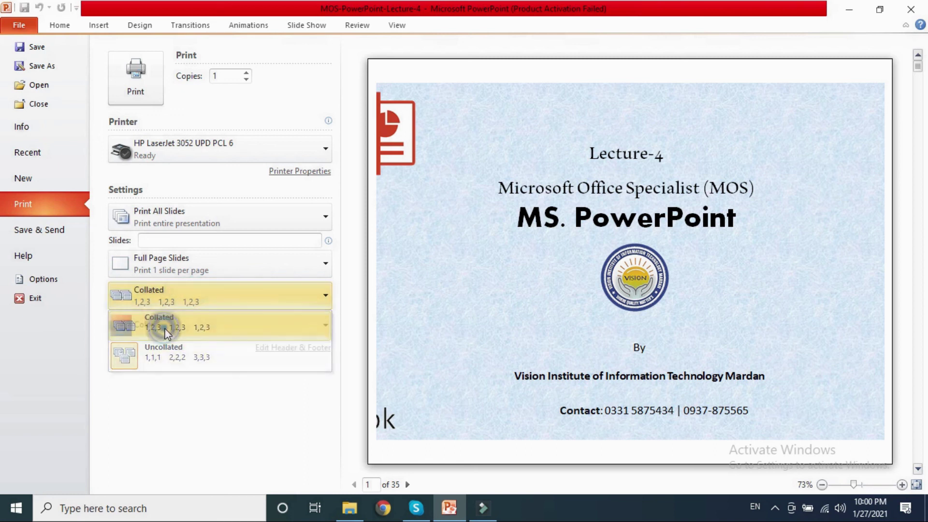
Try Grayscale and Pure Black and White, then restore Color and return to slide editing.
left_click(160, 329)
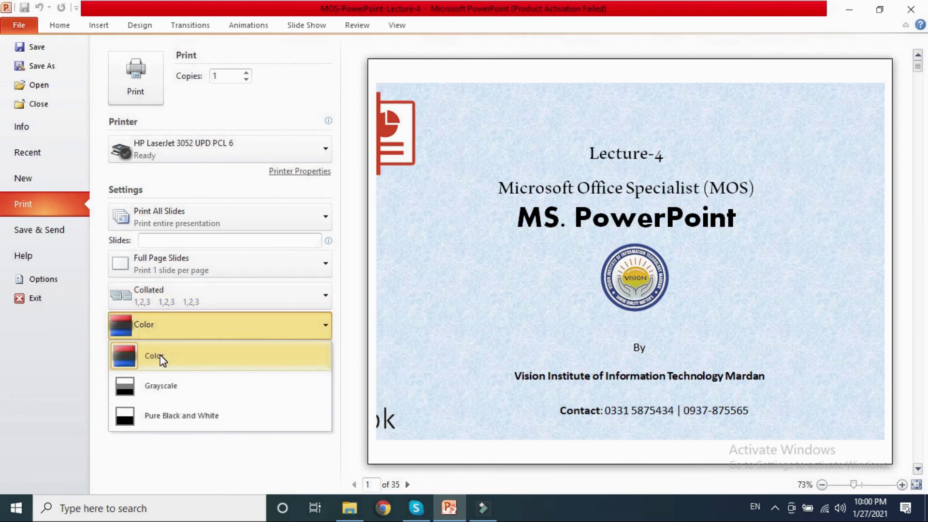
left_click(167, 390)
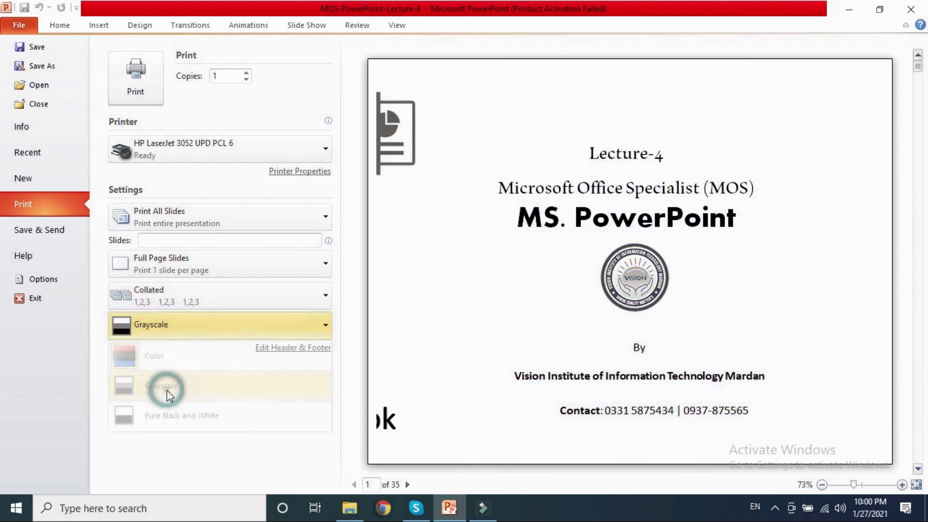
left_click(168, 326)
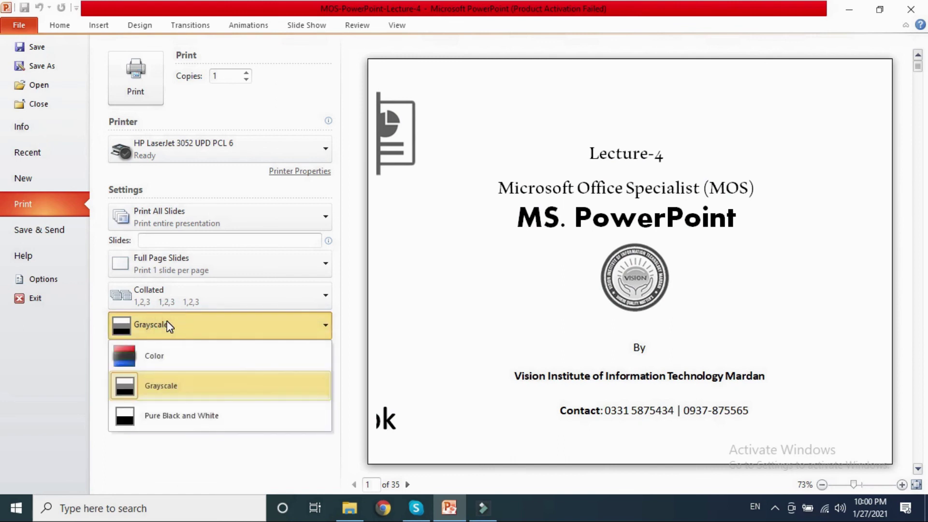
left_click(152, 417)
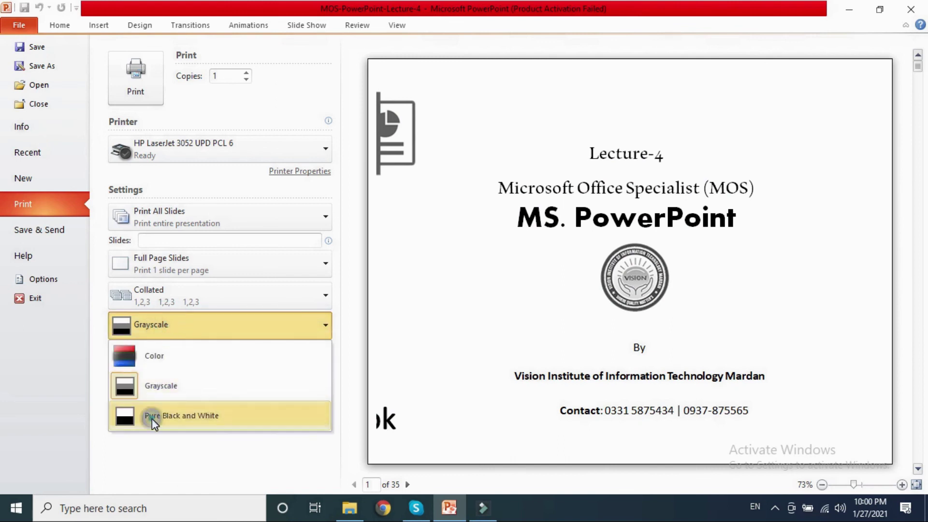
left_click(177, 325)
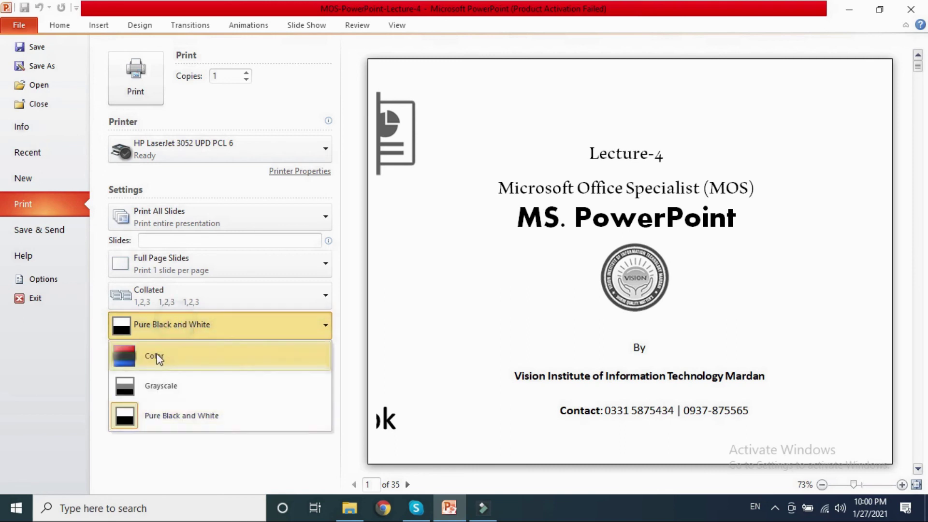
left_click(154, 356)
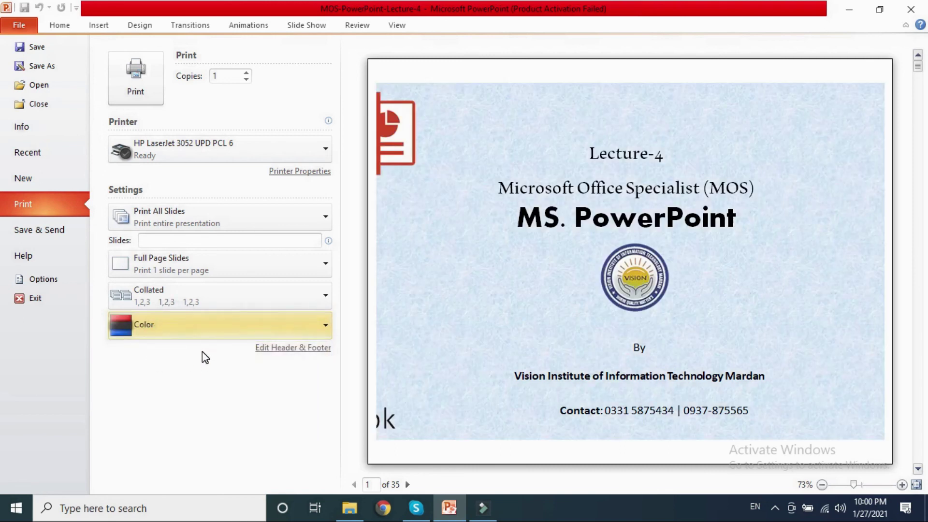
left_click(59, 26)
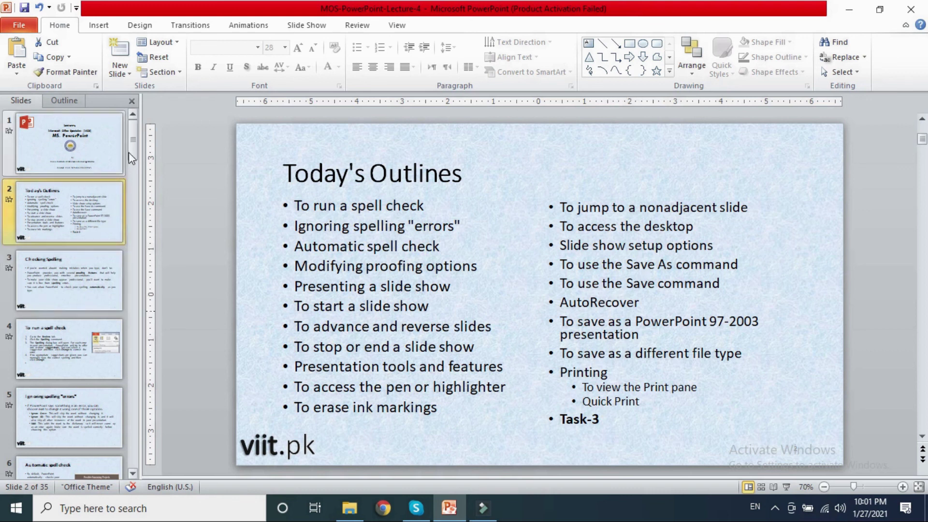
left_click_drag(133, 143, 133, 155)
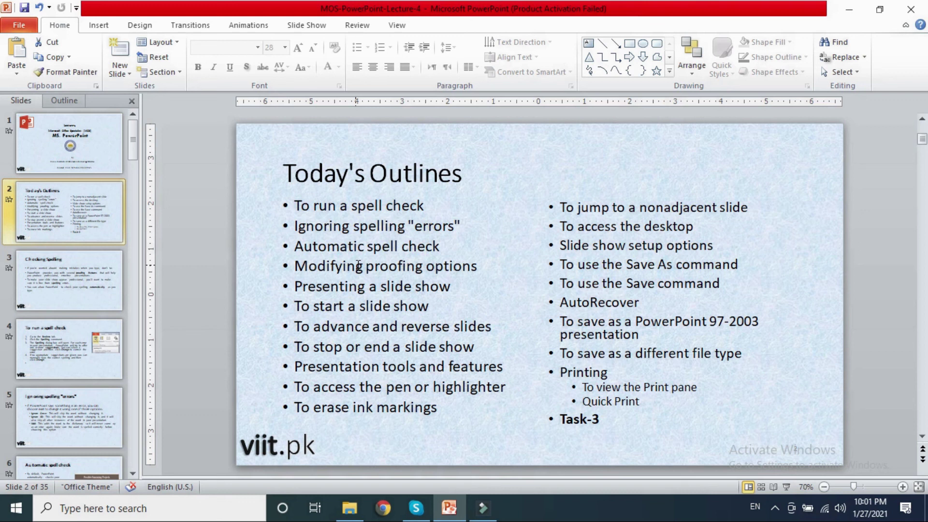
left_click(482, 508)
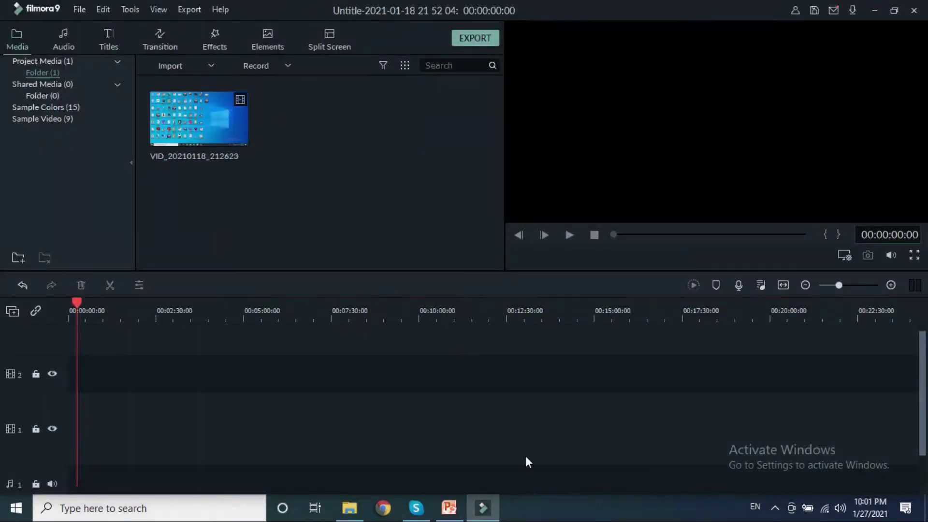
left_click(255, 66)
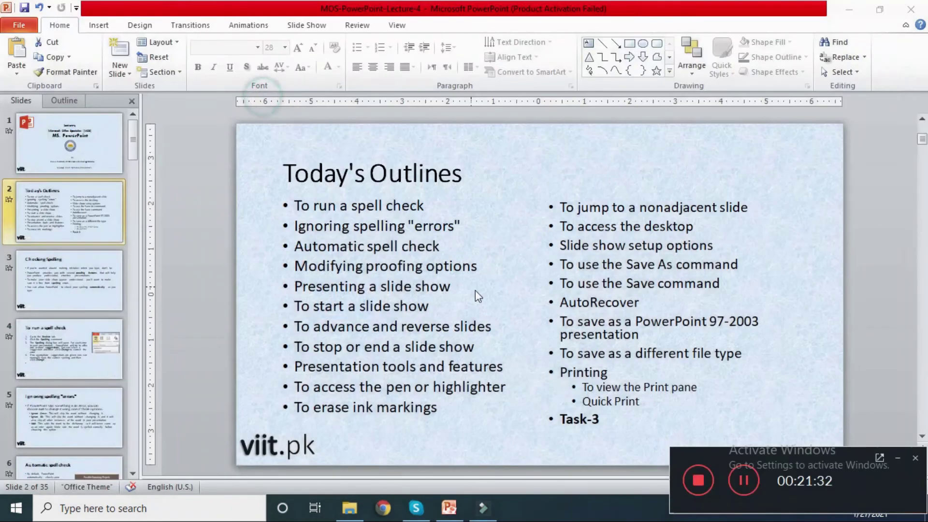